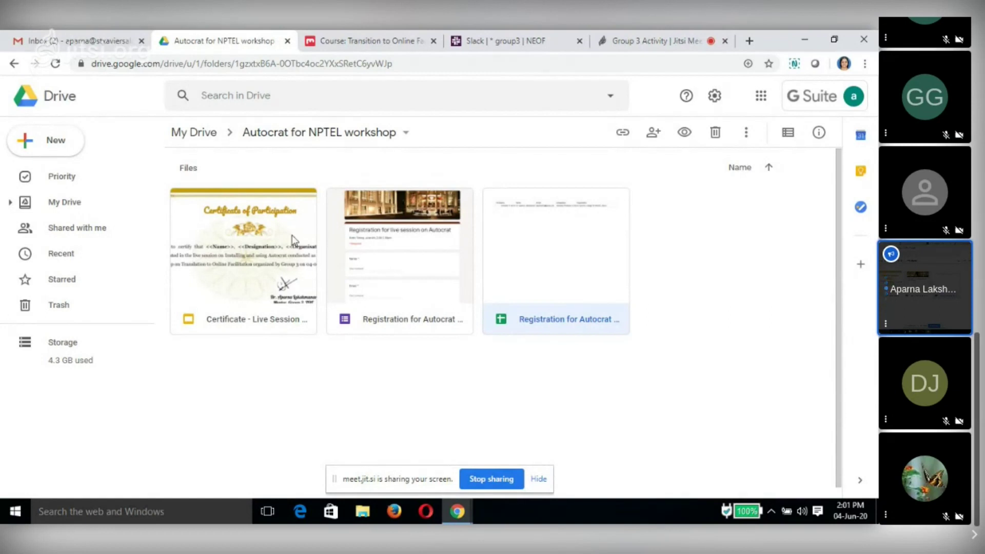
Step: Open the Registration for Autocrat session responses spreadsheet from the Autocrat for NPTEL workshop folder
left_click(58, 142)
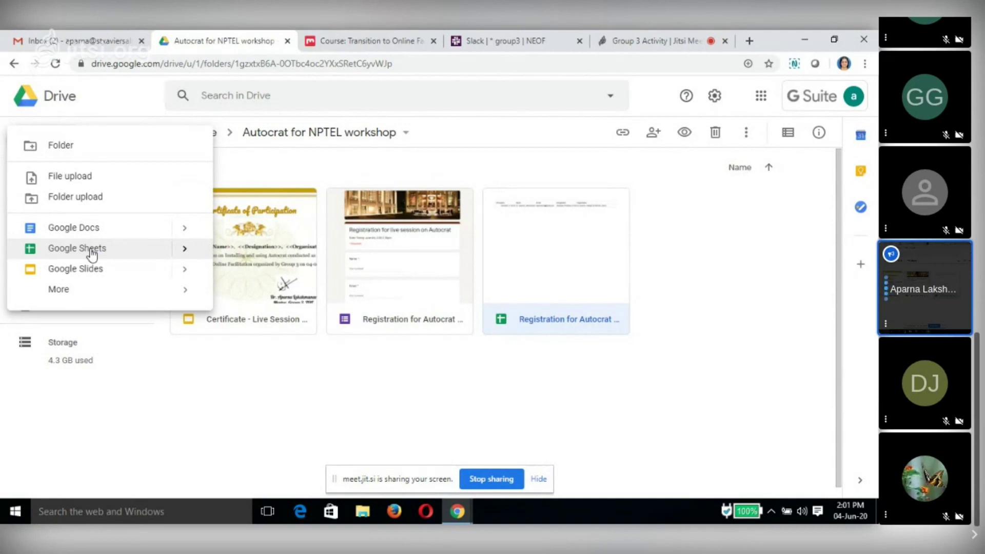
left_click(468, 402)
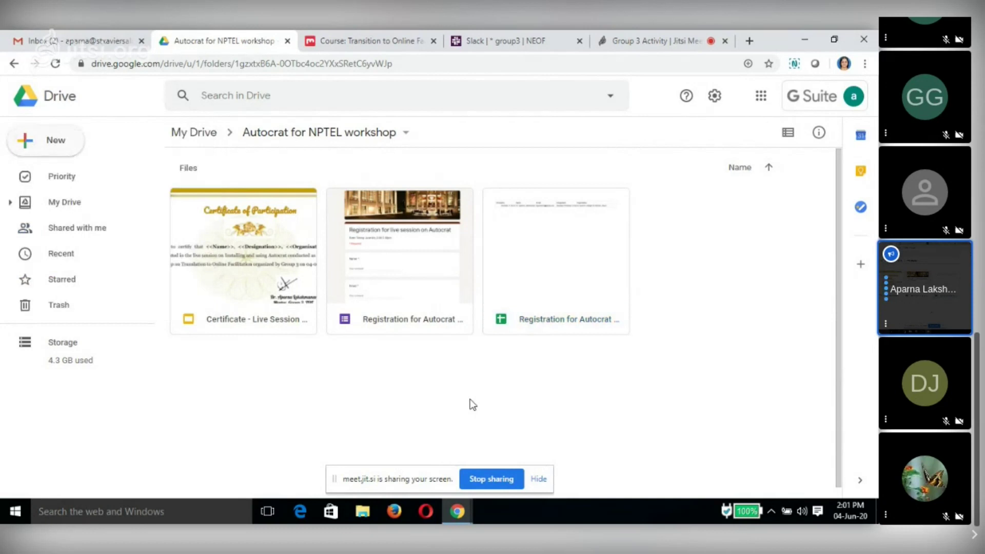
double_click(579, 263)
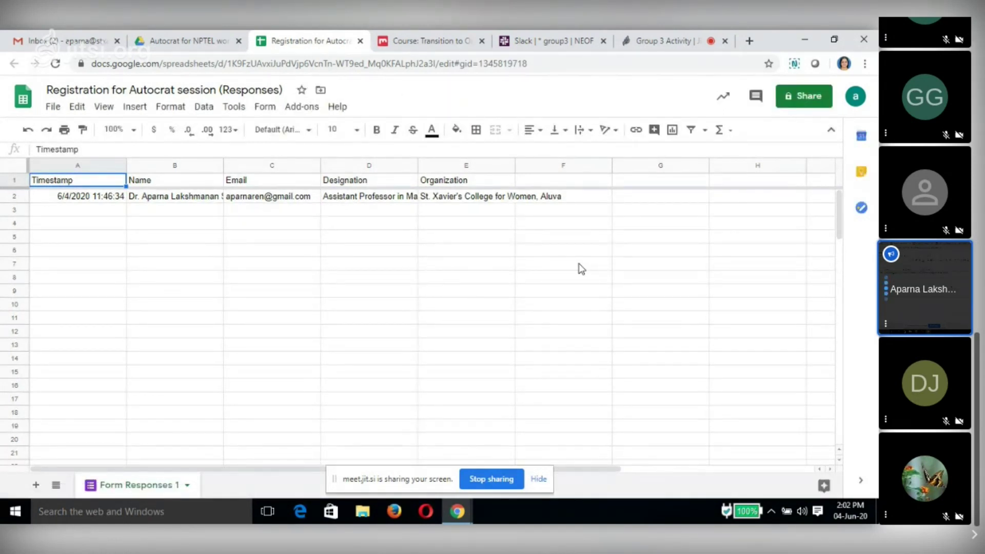
Step: Browse the available Sheets add-ons in the G Suite Marketplace and open the Autocrat page
left_click(309, 112)
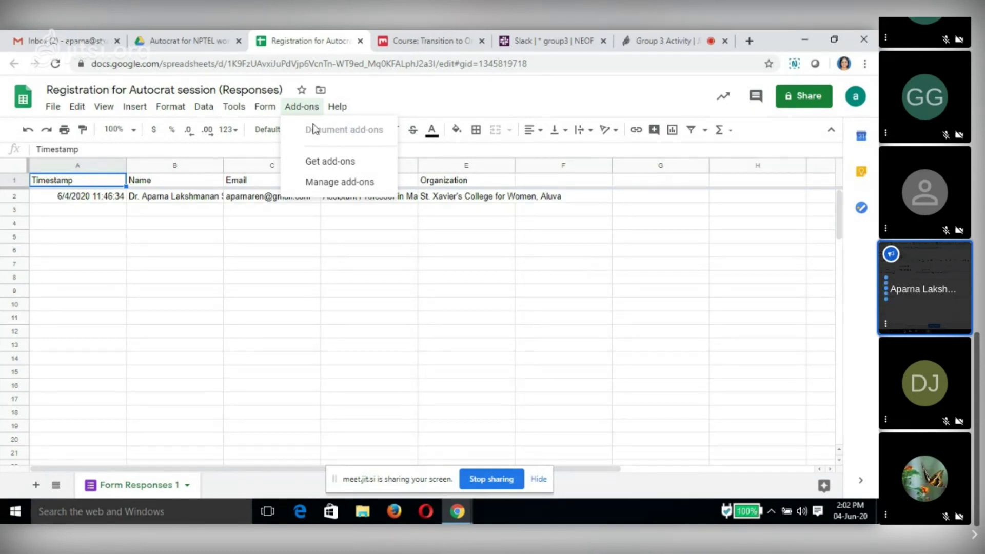
left_click(329, 162)
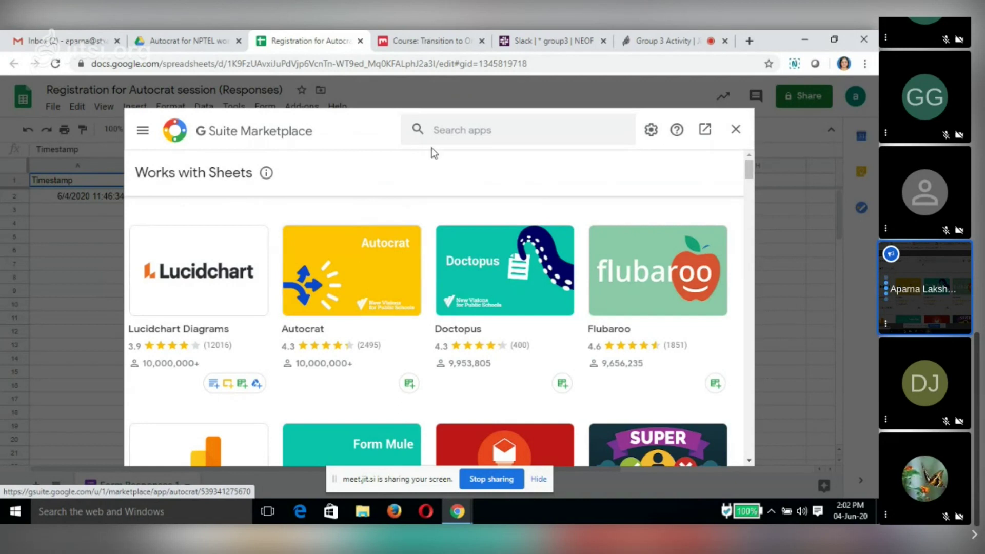
left_click(437, 130)
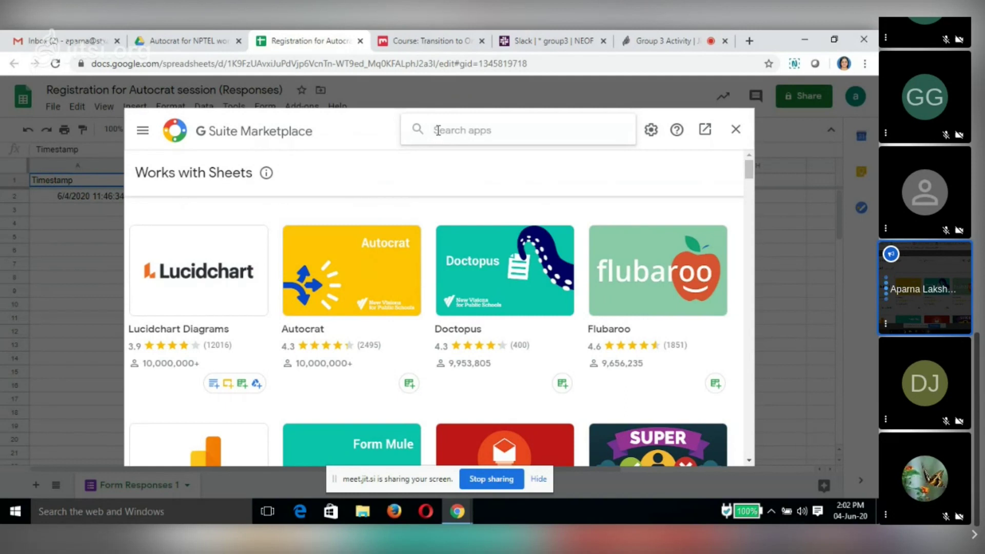
left_click(356, 281)
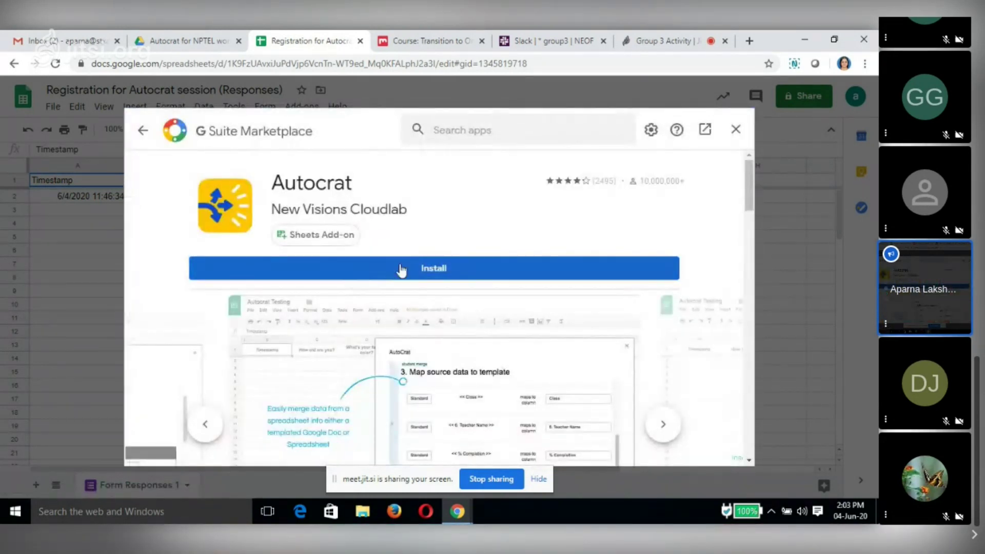
Step: Install Autocrat with the listed school account, grant all requested permissions, and close the Marketplace
left_click(425, 272)
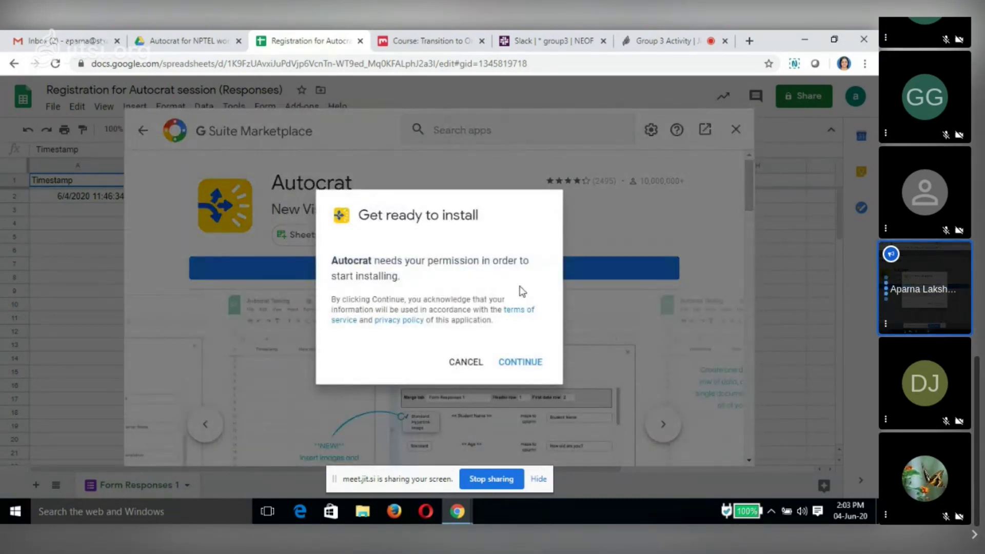
left_click(520, 362)
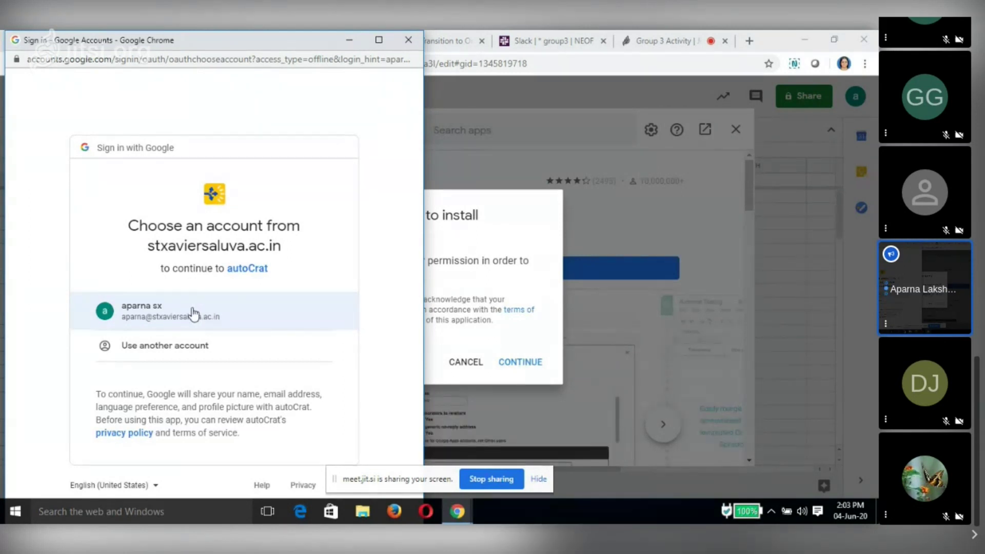
left_click(193, 312)
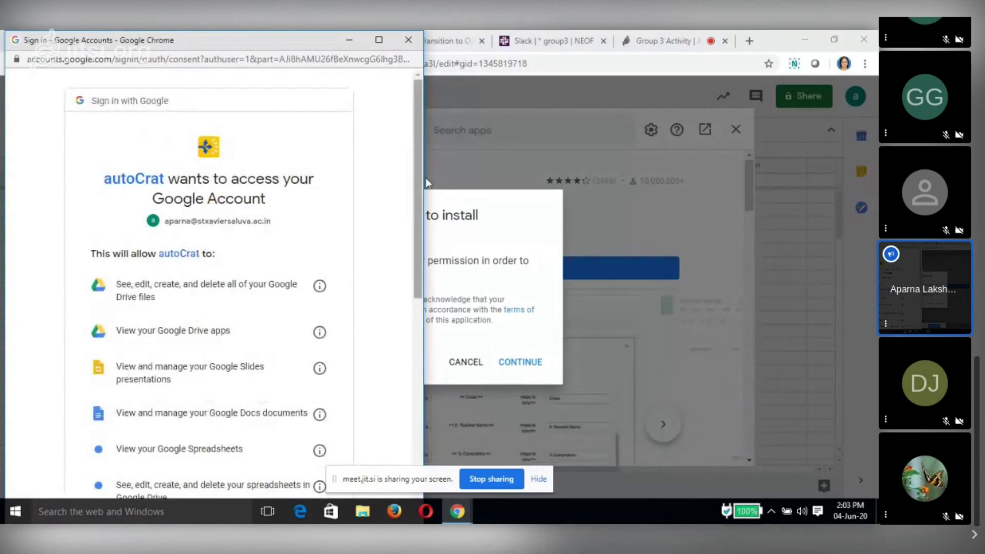
left_click_drag(420, 184, 421, 422)
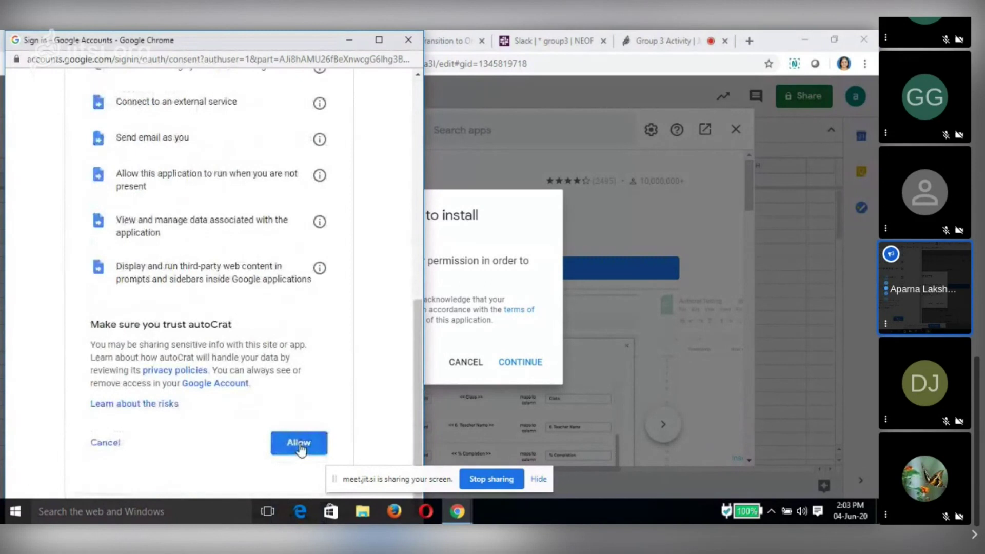
left_click(299, 443)
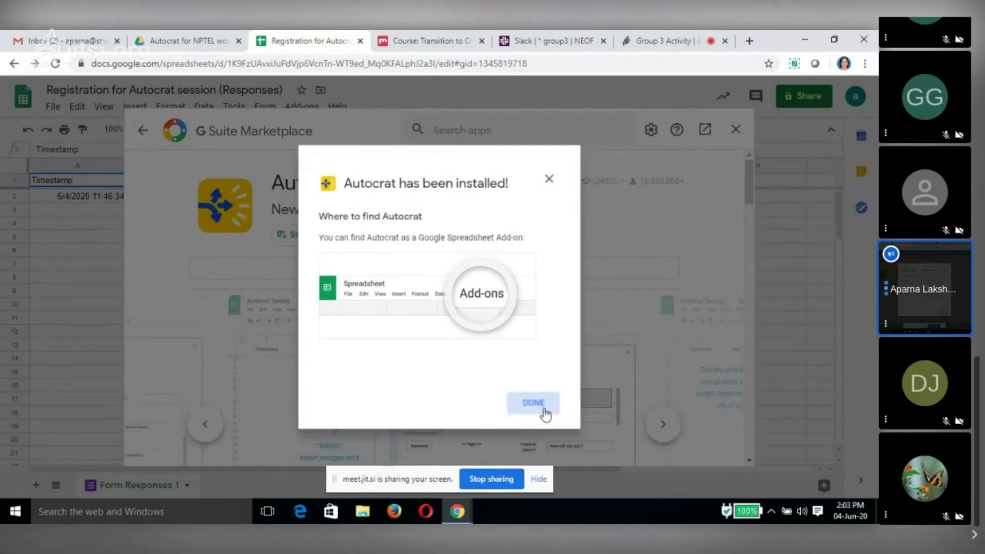
left_click(541, 411)
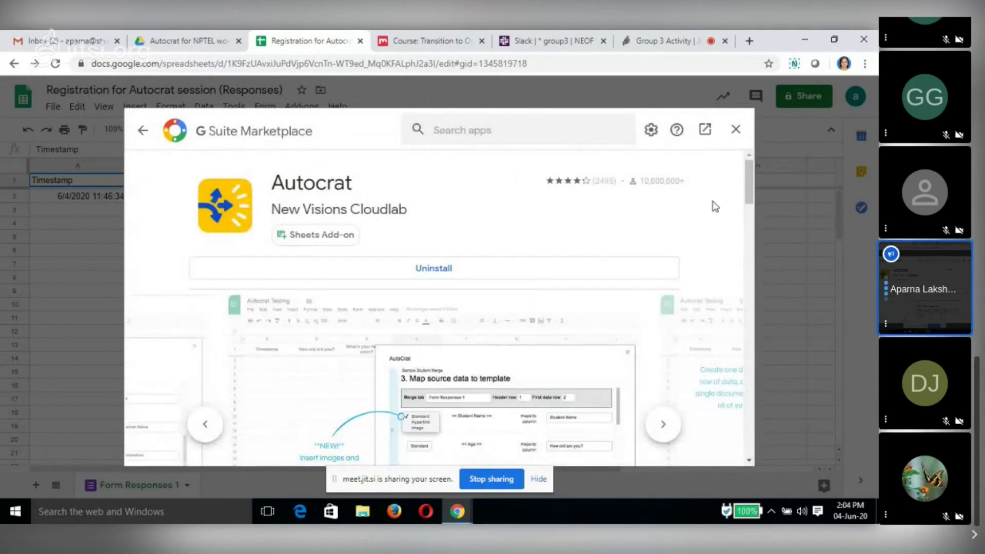
left_click(736, 130)
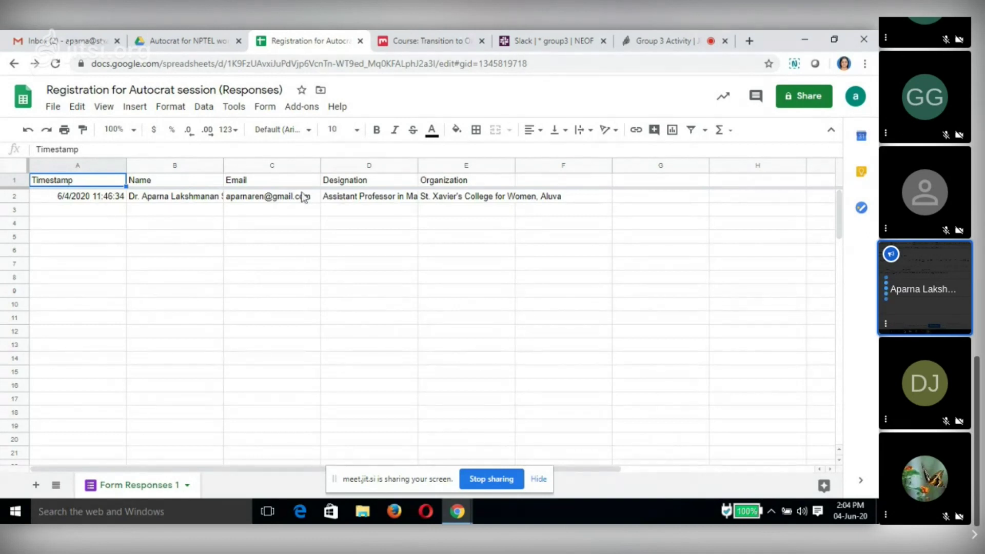
Step: Launch the Autocrat add-on in the responses spreadsheet and start a new merge job
left_click(309, 109)
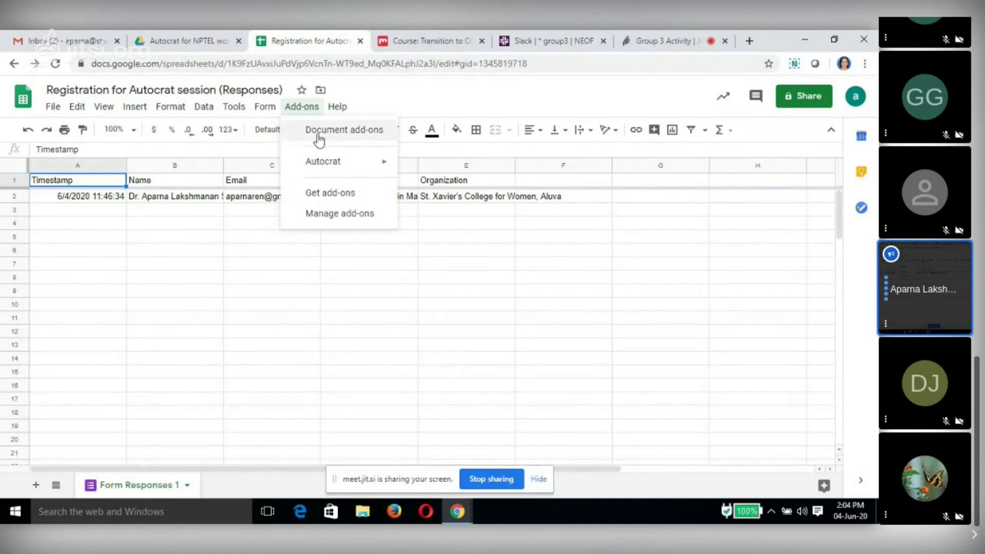
mouse_move(320, 161)
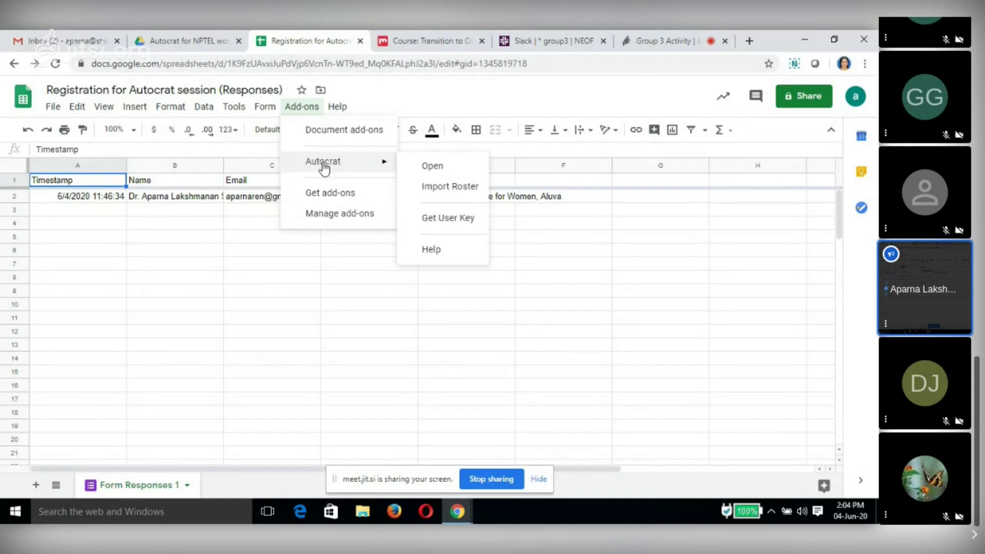
left_click(436, 169)
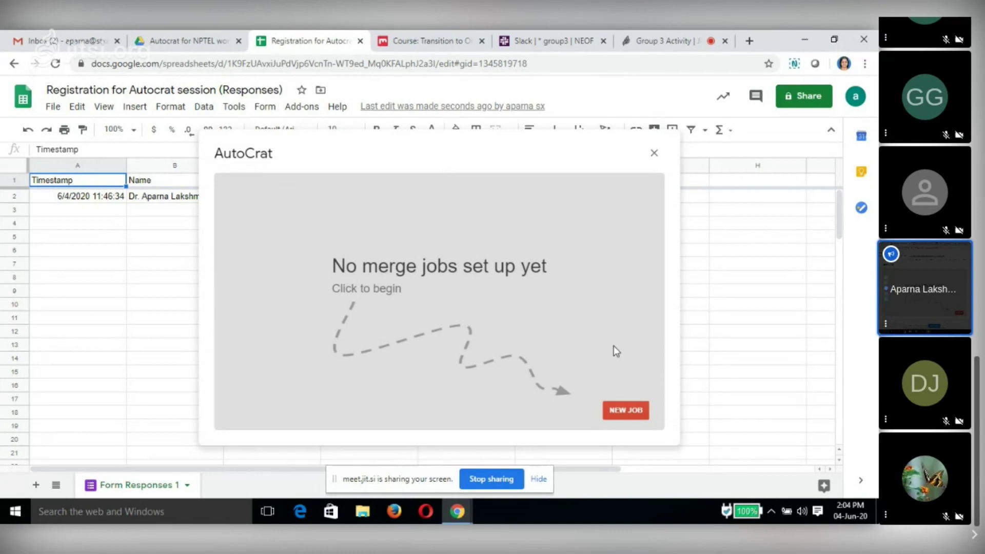
left_click(622, 414)
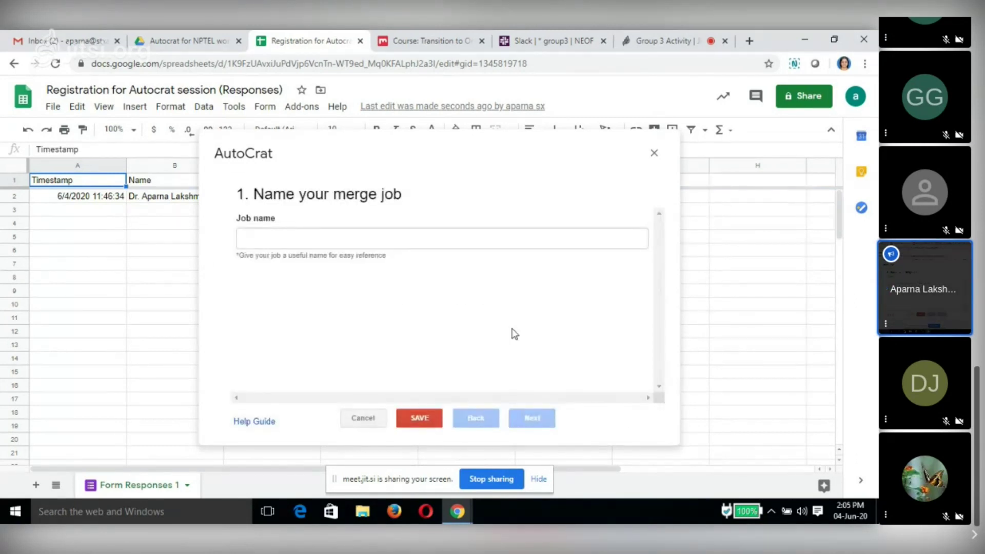
Step: Name the merge job "Certificate-Autocrat" and continue to the template selection
left_click(286, 241)
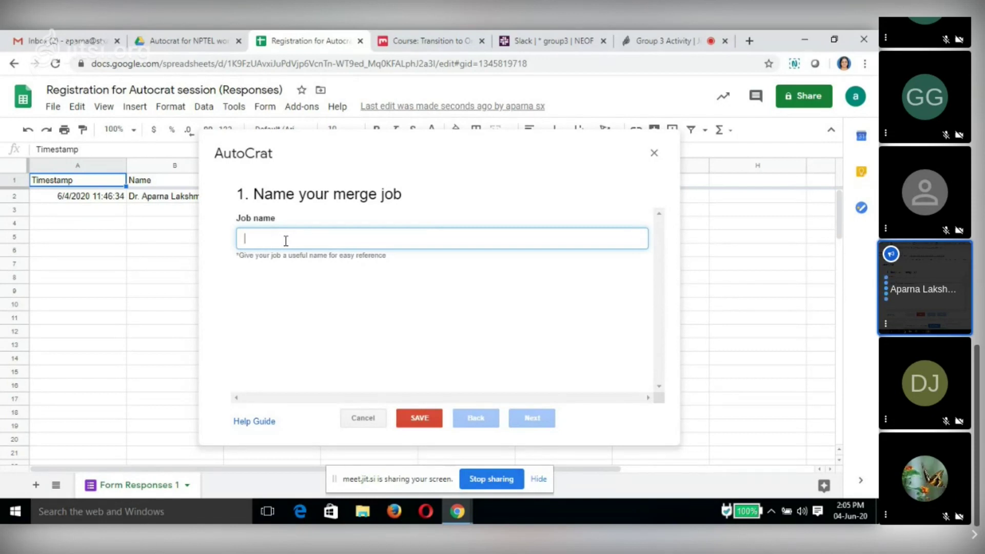
type("Certificate")
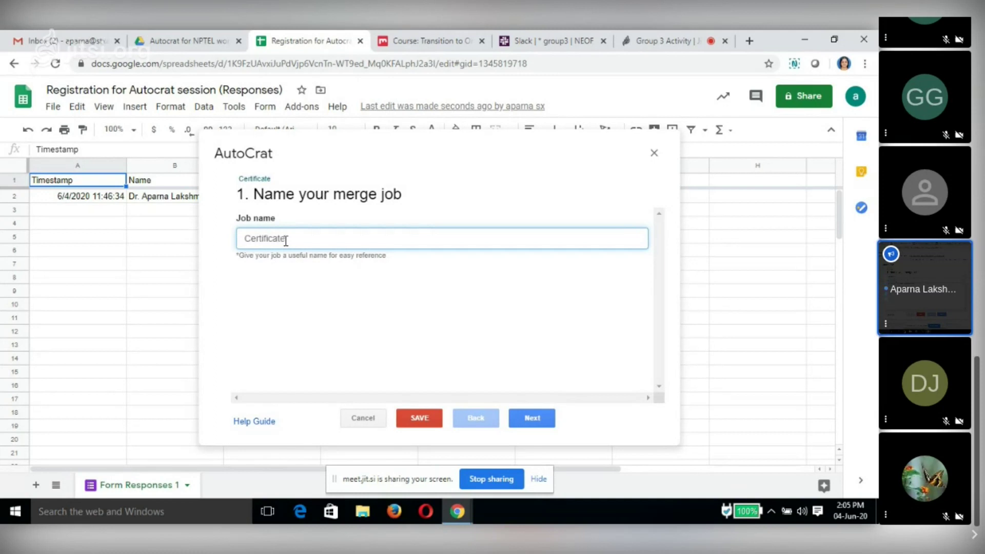
type("-Autocrat")
left_click(536, 420)
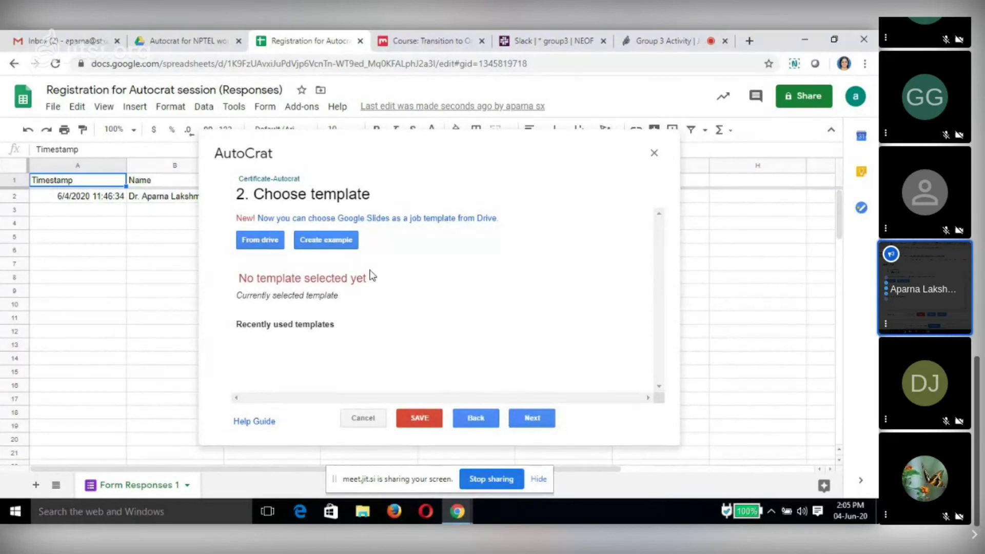
Step: Choose the Drive file "Certificate - Live Session on Autocrat" as the merge template, review its tags, and continue to data mapping
left_click(265, 240)
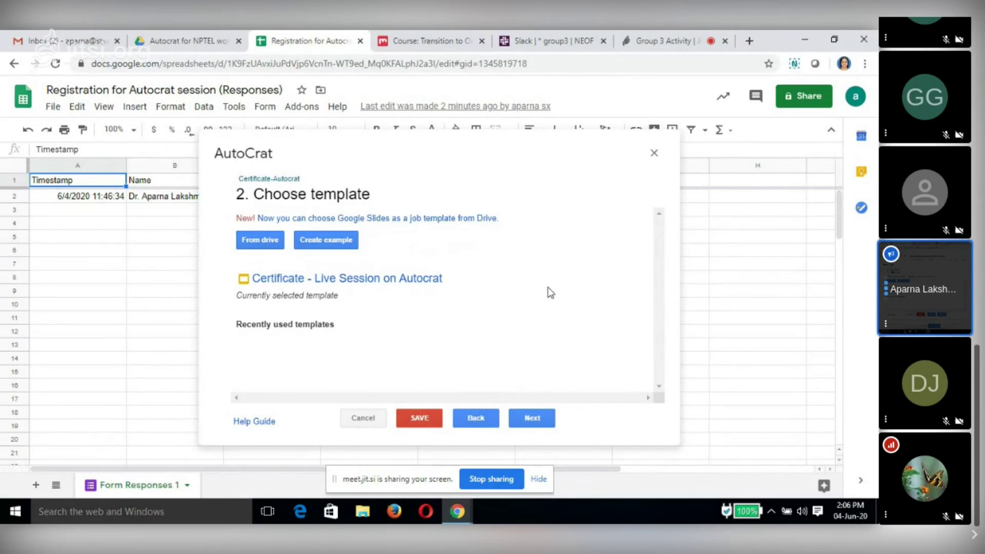
left_click(347, 278)
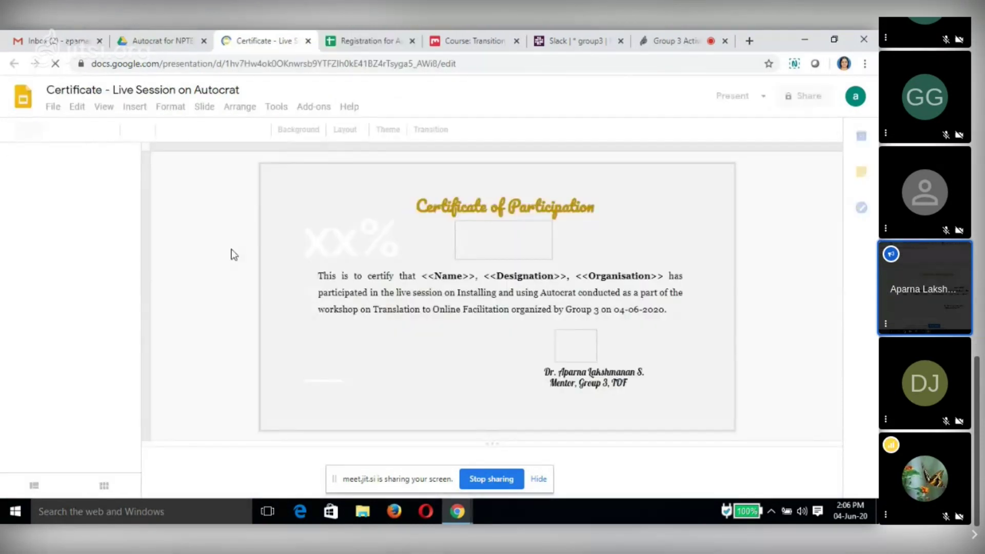
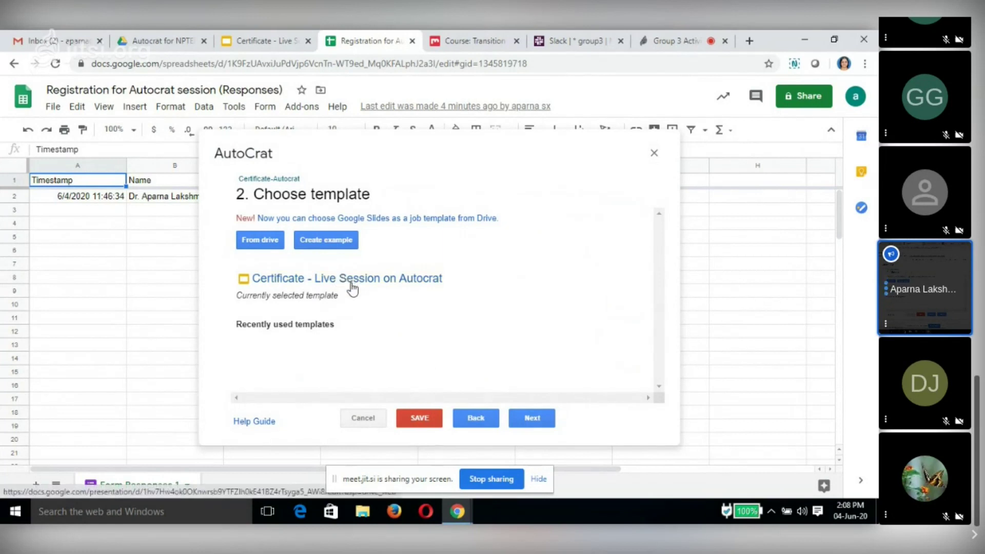
left_click(536, 422)
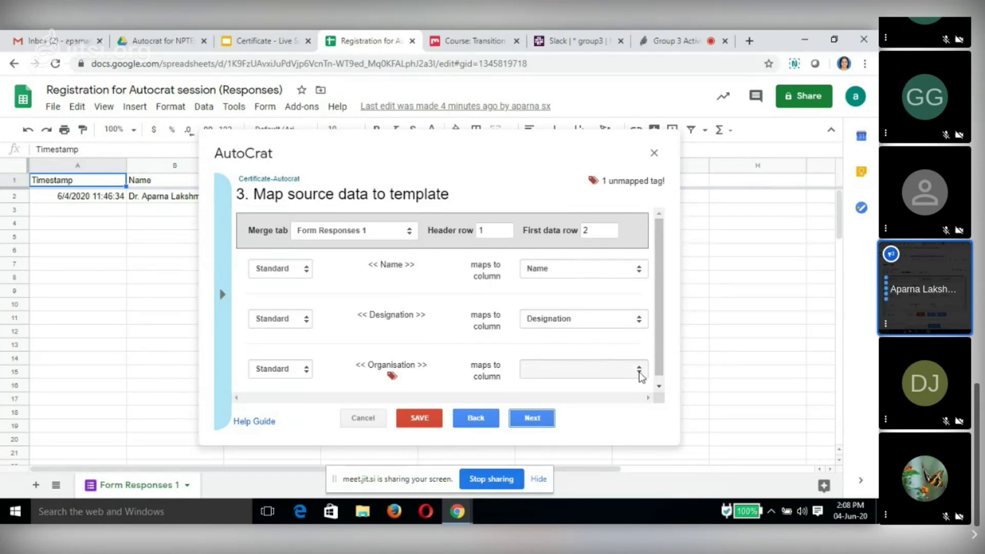
Step: Map the template's <<Organisation>> tag to the Organization column and continue to the file settings
left_click(639, 373)
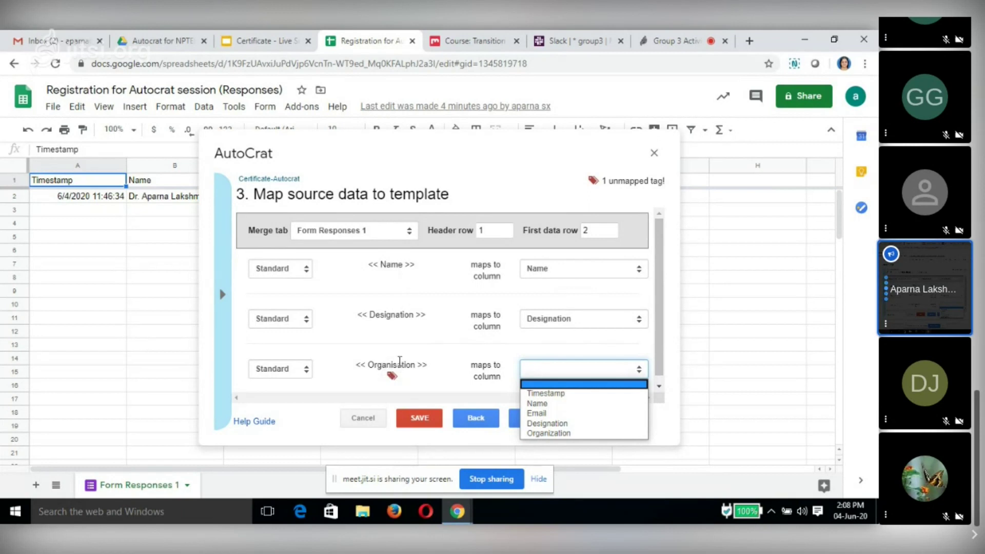
left_click(553, 435)
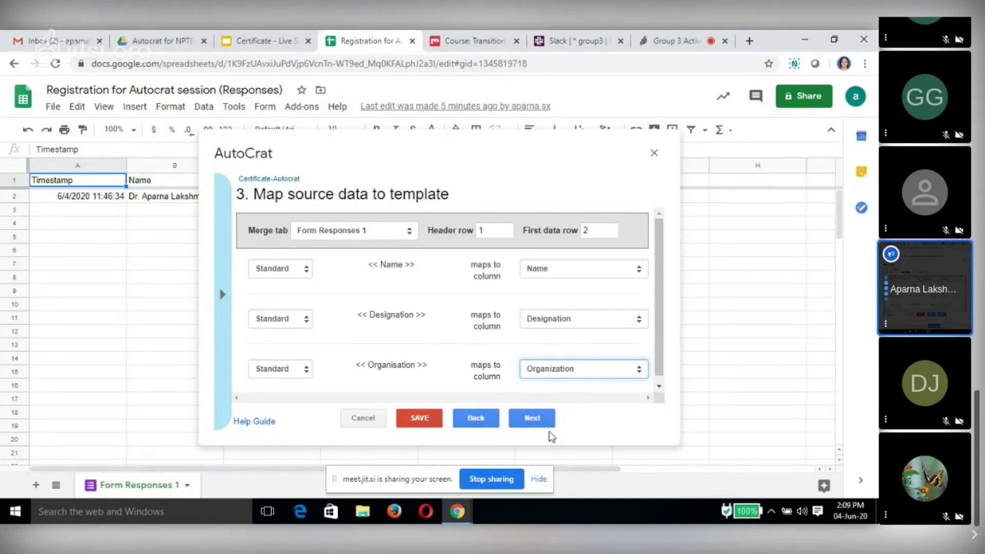
left_click(540, 424)
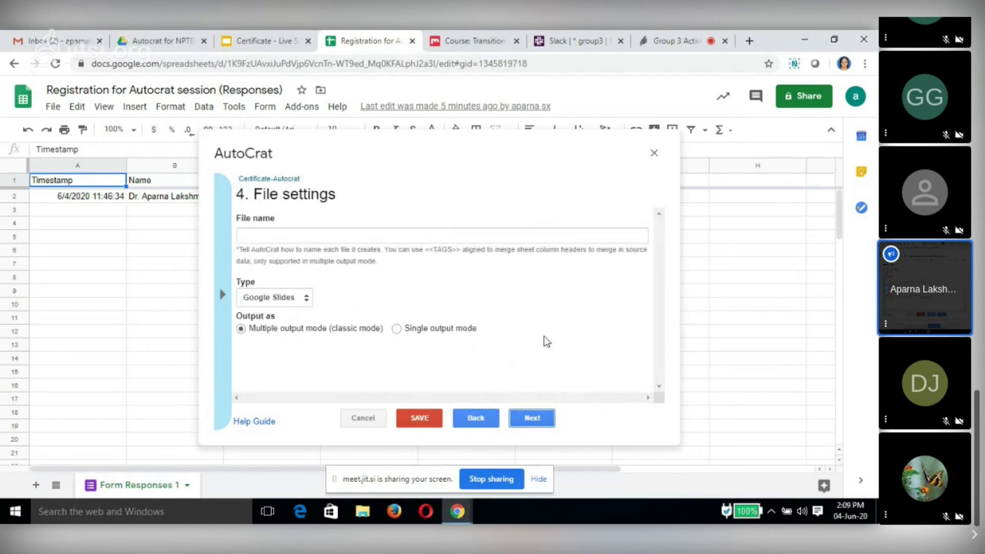
Step: Set the output file name to "Certificate for <<Name>>", keeping Google Slides type and multiple output mode, and continue
left_click(301, 237)
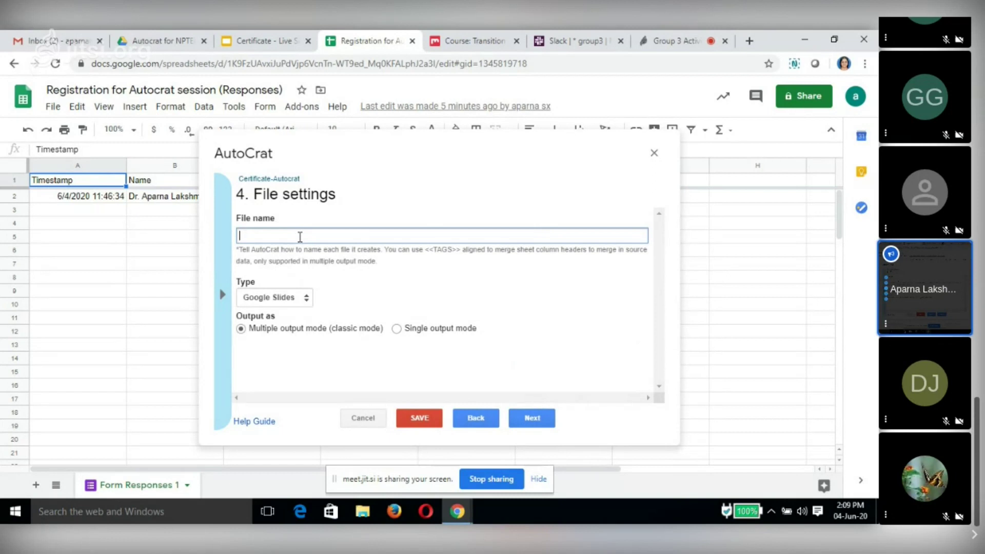
type("Certificate for <<Name>>")
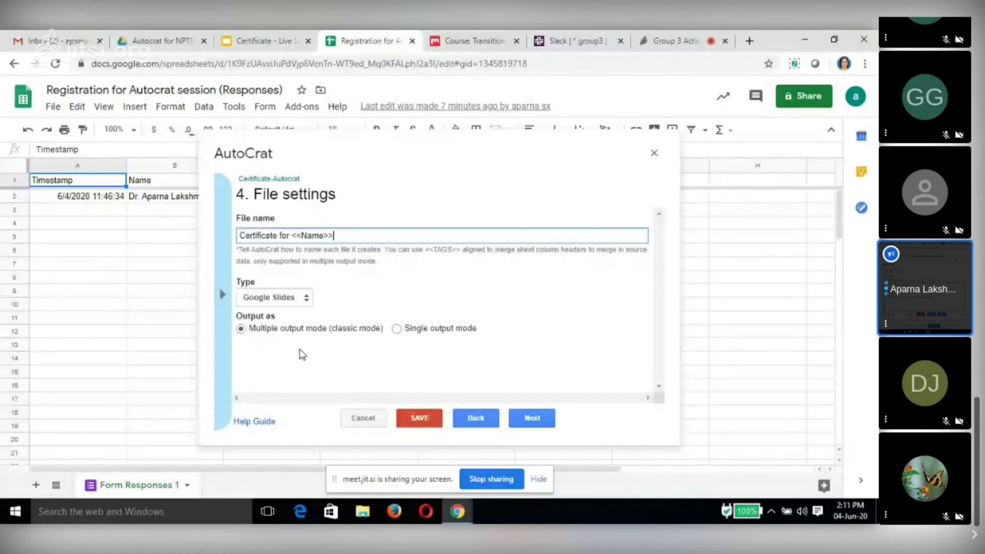
left_click(532, 418)
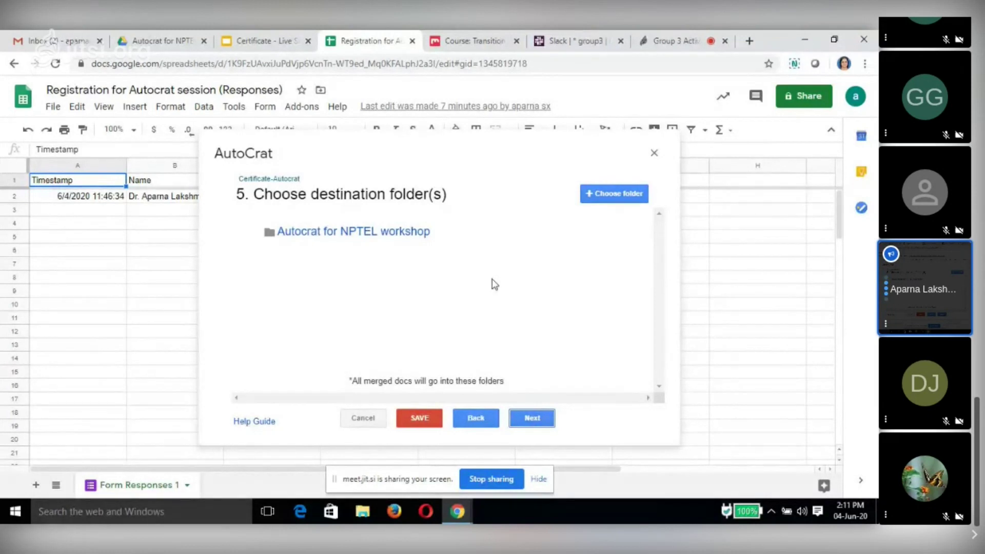
Step: Keep Autocrat for NPTEL workshop as the destination folder and proceed to the merge condition without adding a dynamic folder reference
mouse_move(409, 232)
left_click(543, 422)
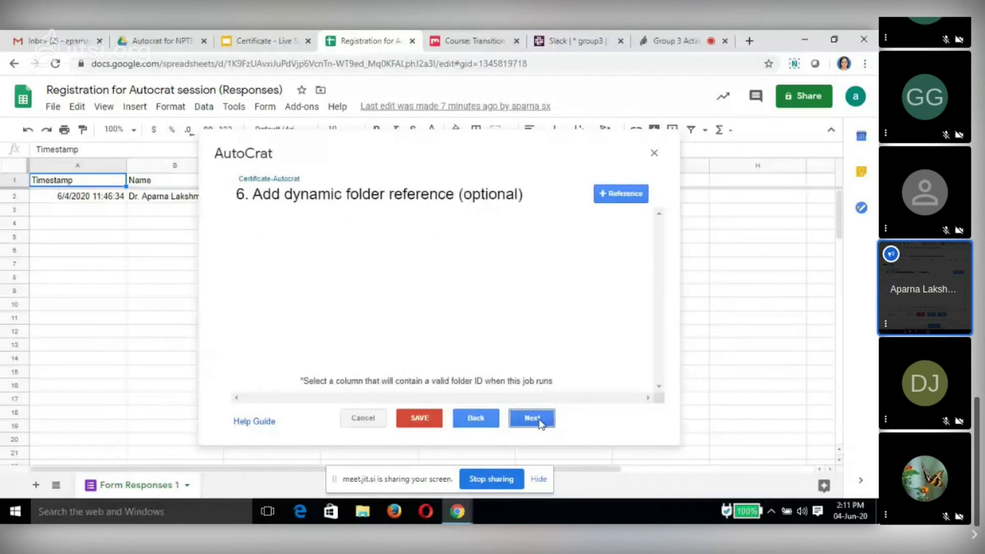
left_click(541, 421)
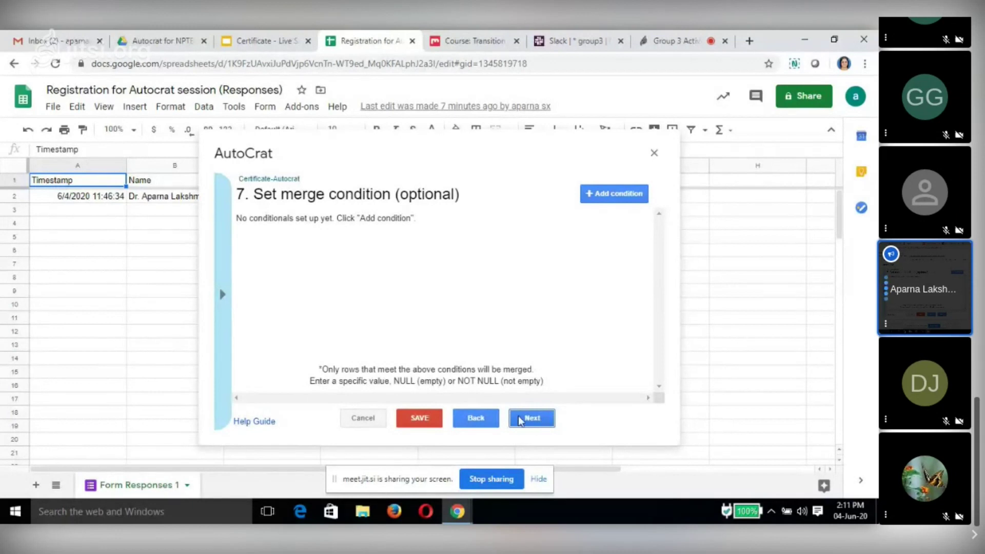
left_click(479, 421)
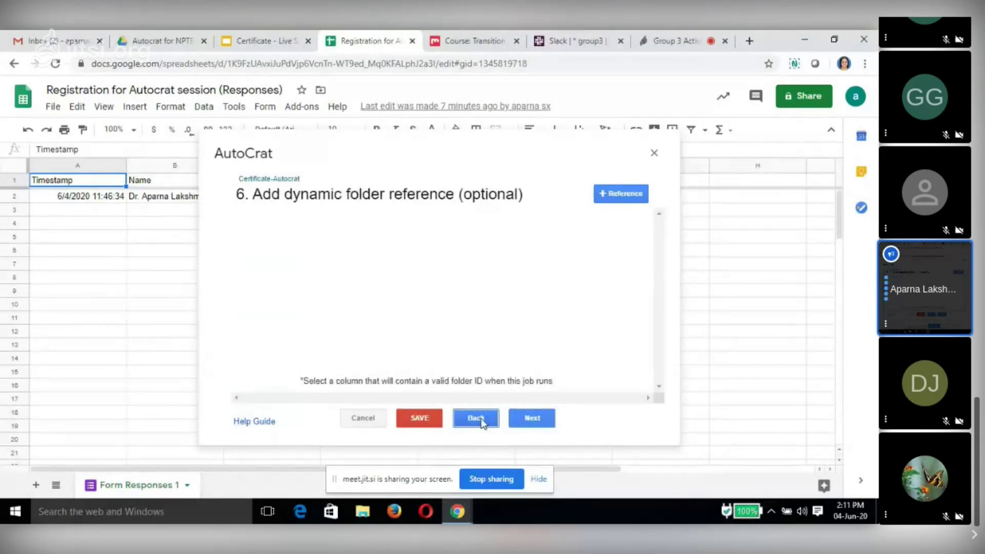
left_click(531, 417)
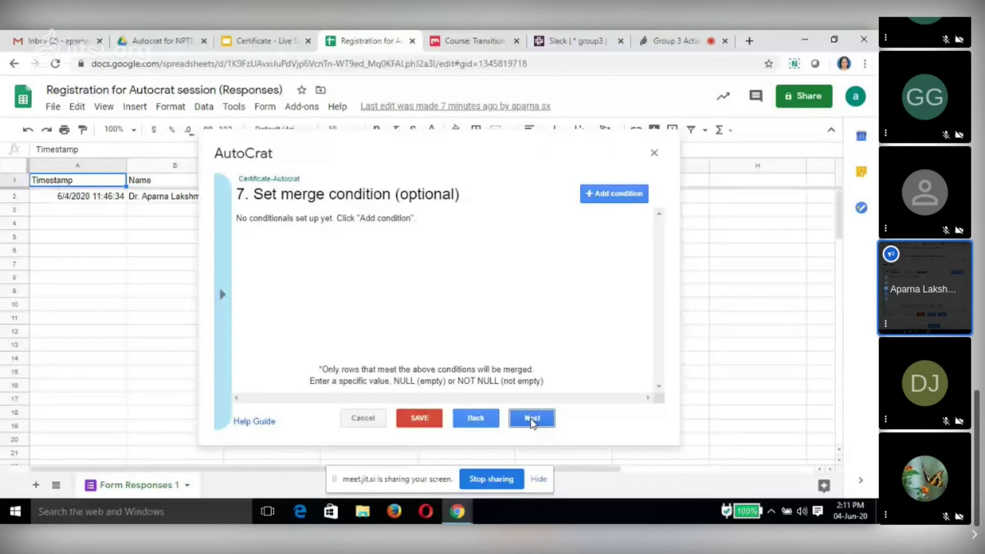
Step: Proceed without a merge condition, turn on document sharing, and set the certificate to be shared as PDF
left_click(530, 417)
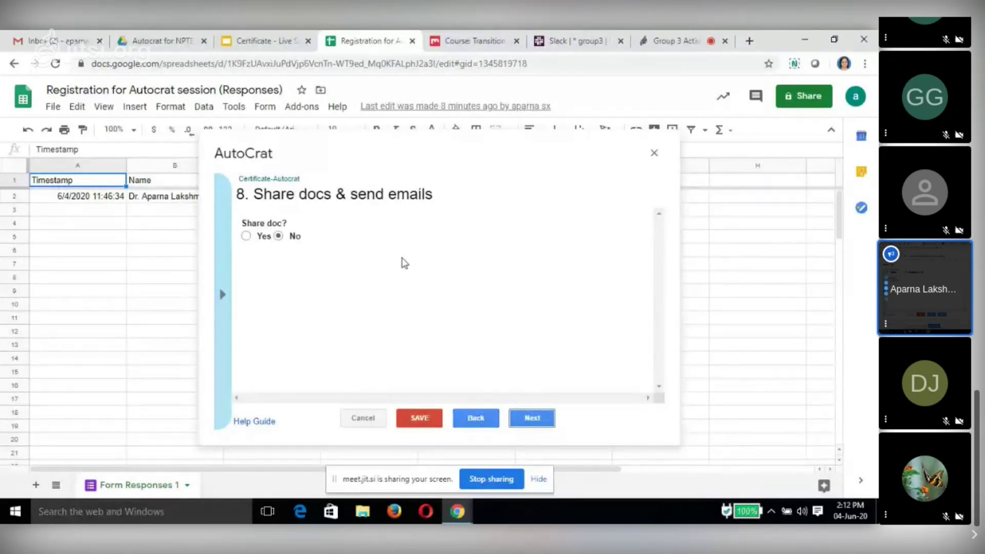
left_click(247, 237)
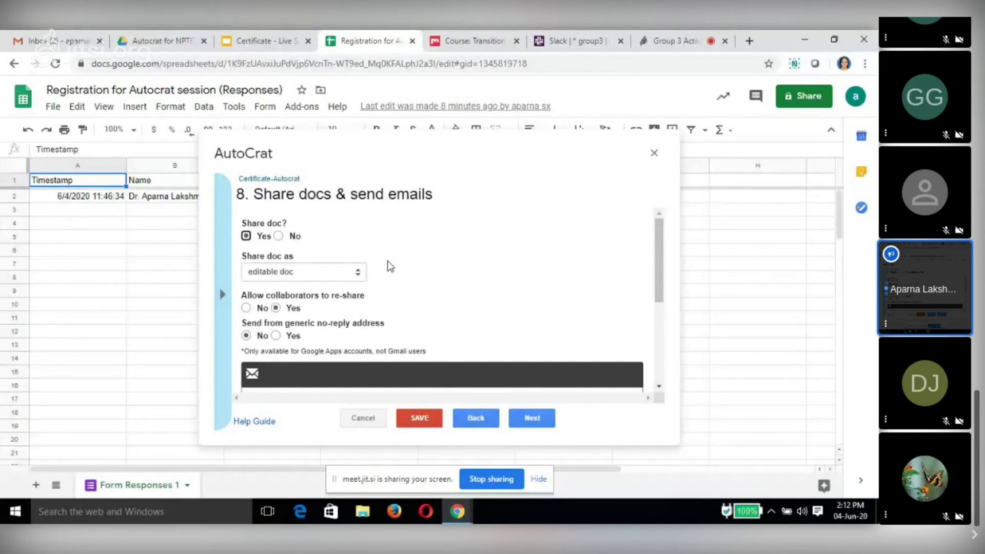
left_click(357, 273)
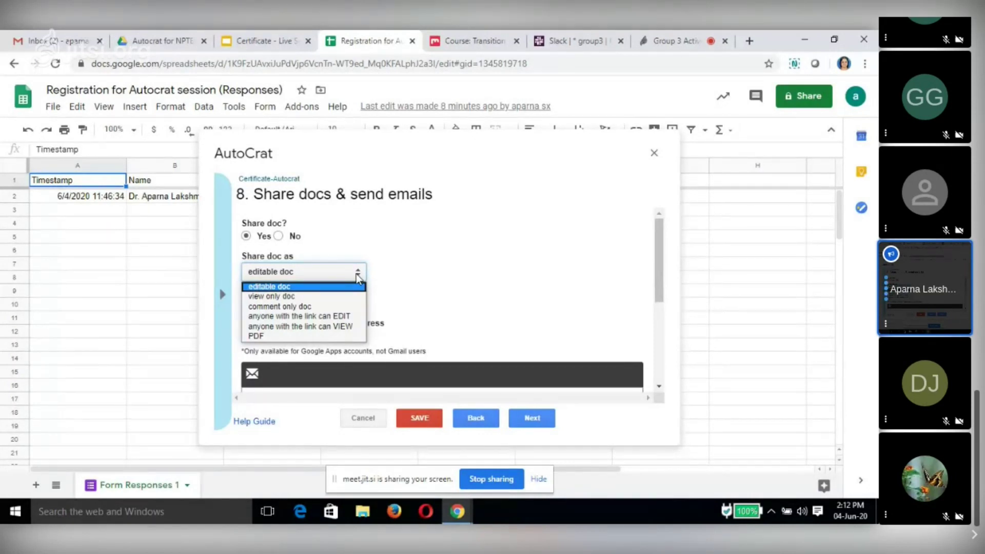
key("Down")
key("Down")
key("Down")
key("Down")
key("Down")
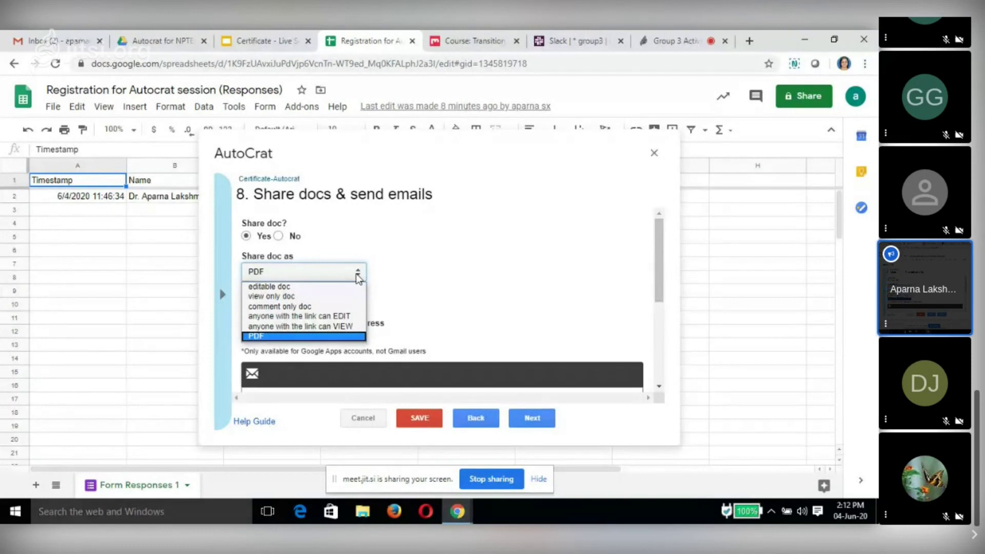
key("Return")
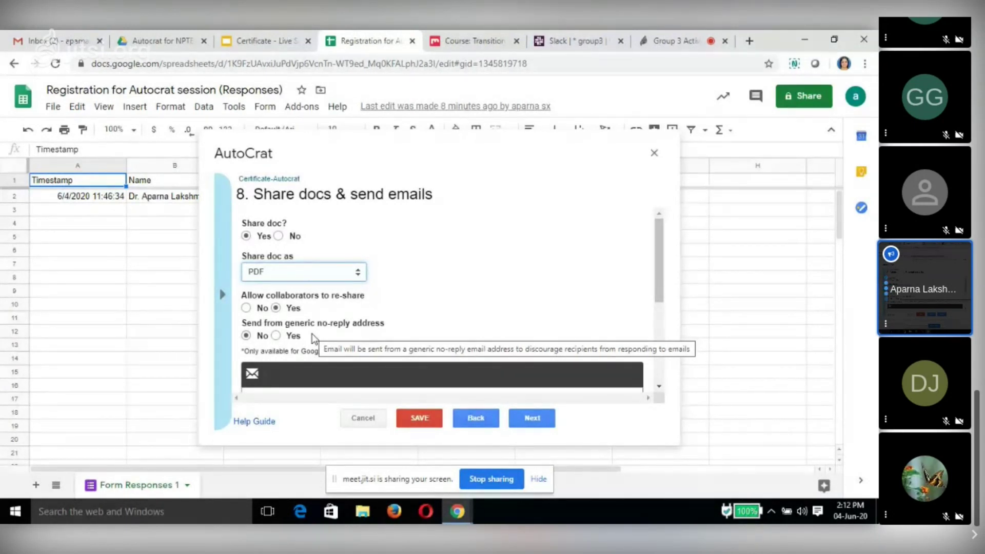
Step: Enable sending from the generic no-reply address and address the email to the <<Email>> tag
left_click(275, 336)
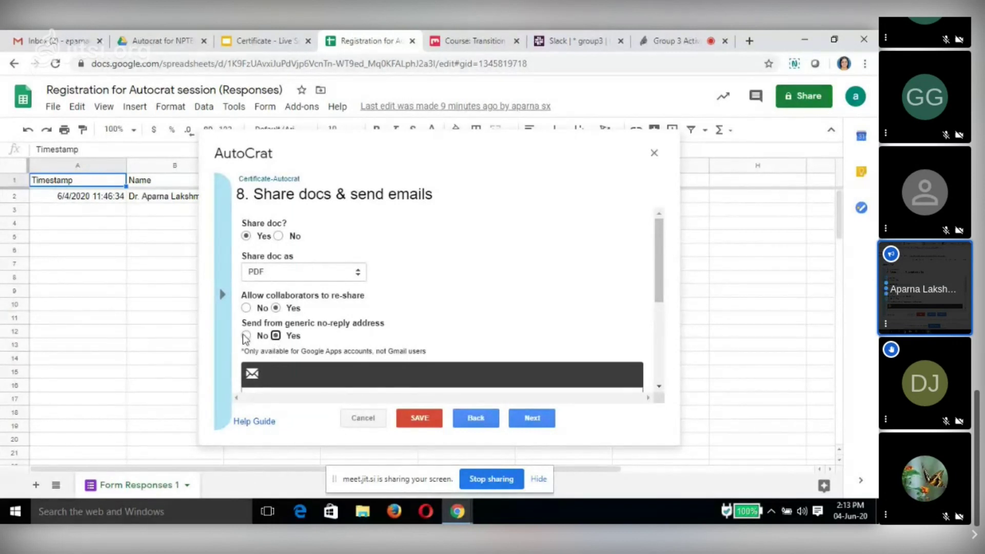
left_click_drag(660, 281, 661, 327)
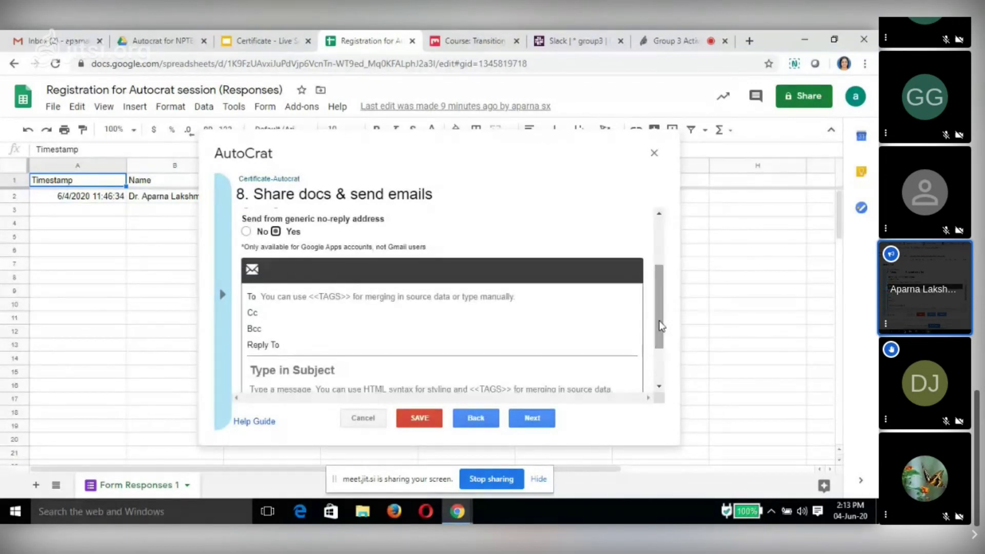
left_click(329, 296)
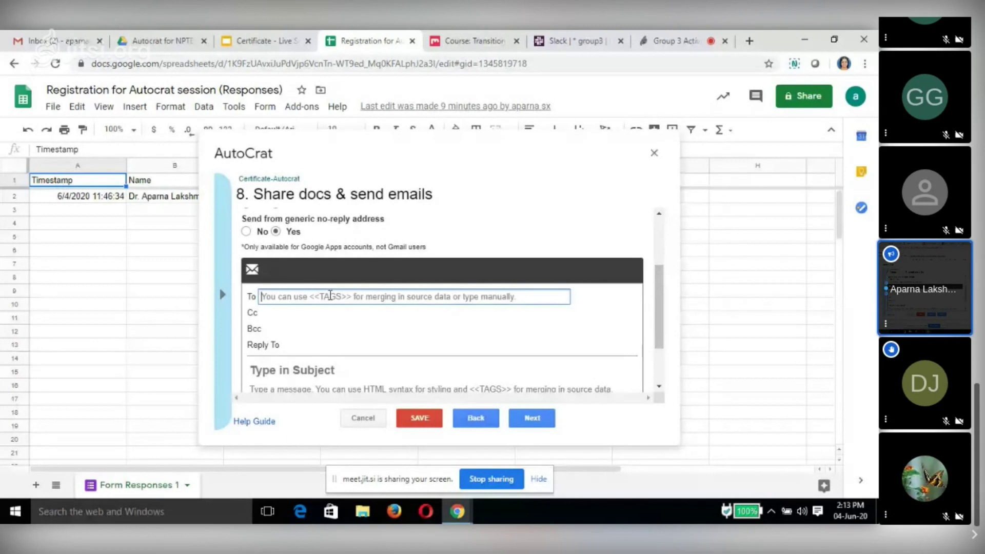
type("<")
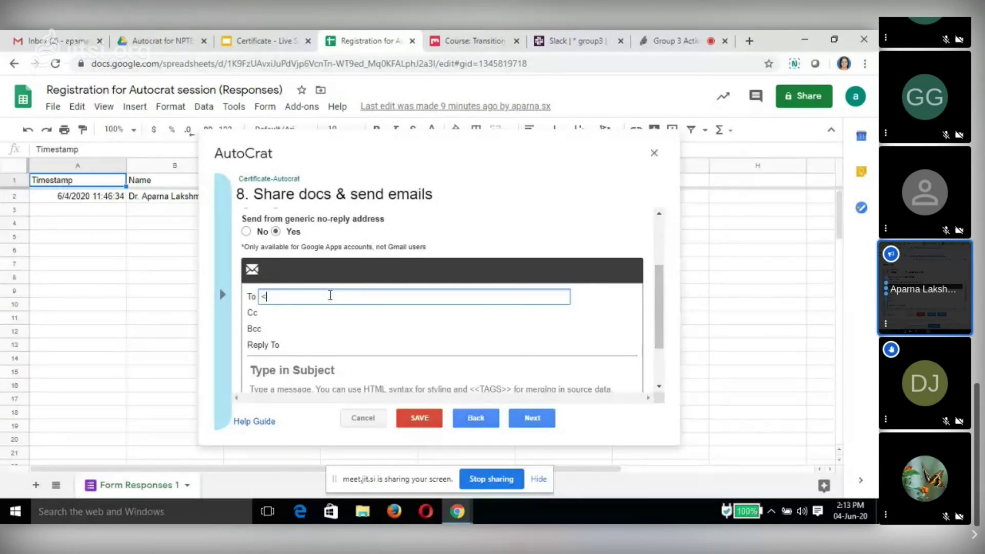
type("<Email>>")
scroll(619, 300, "down", 3)
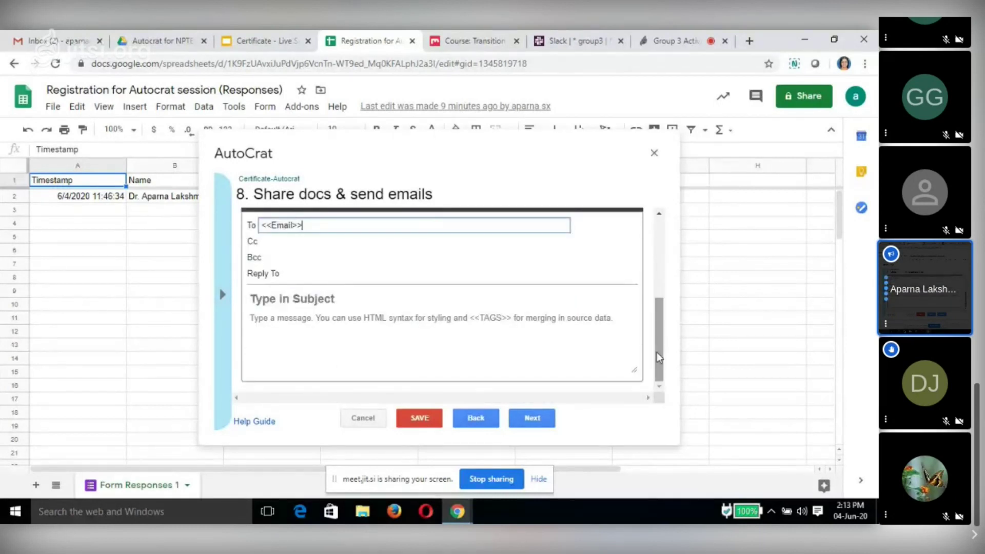
Step: Set the email subject to "Certificate of Participation from Group3"
left_click(323, 300)
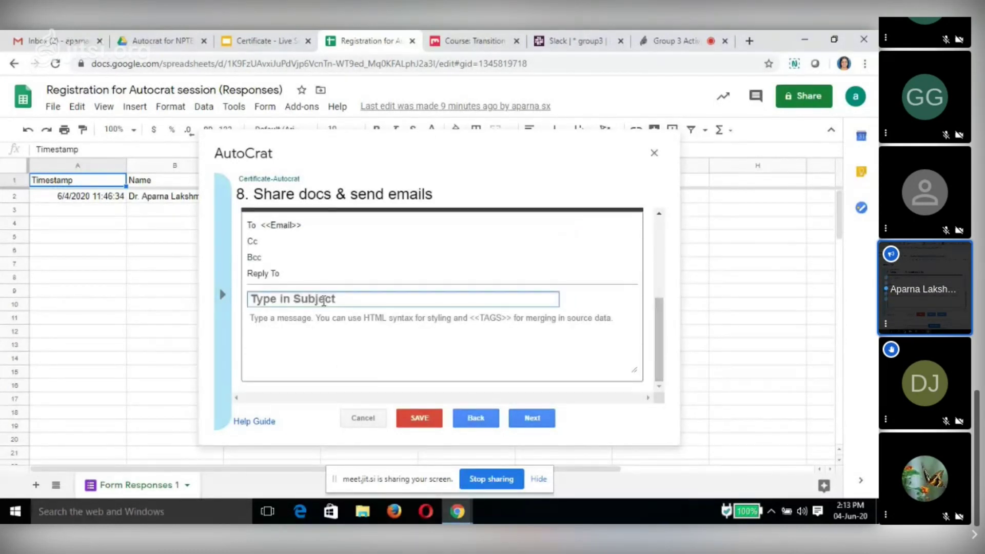
type("Certificate of")
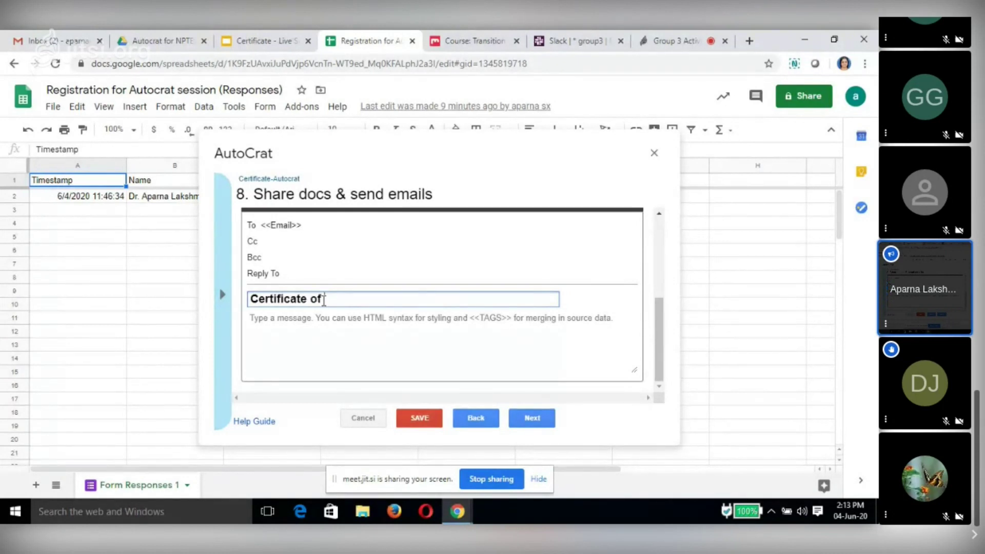
type(" Participation from ")
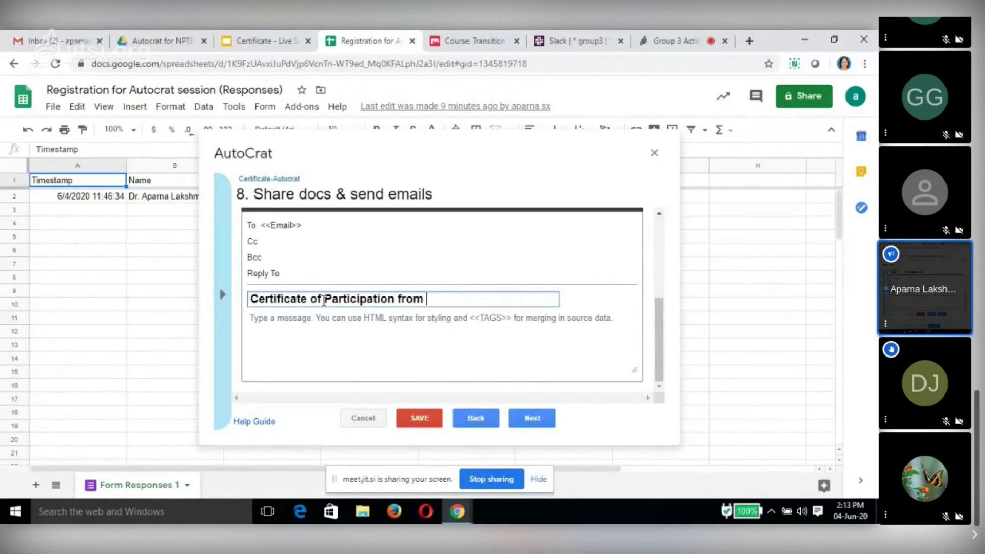
type("Group3")
Step: Write the message body: "Dear <<Name>>, Thank you for joining us for the live session. Please find attached your certificate. With regards,"
left_click(282, 319)
type("Dear")
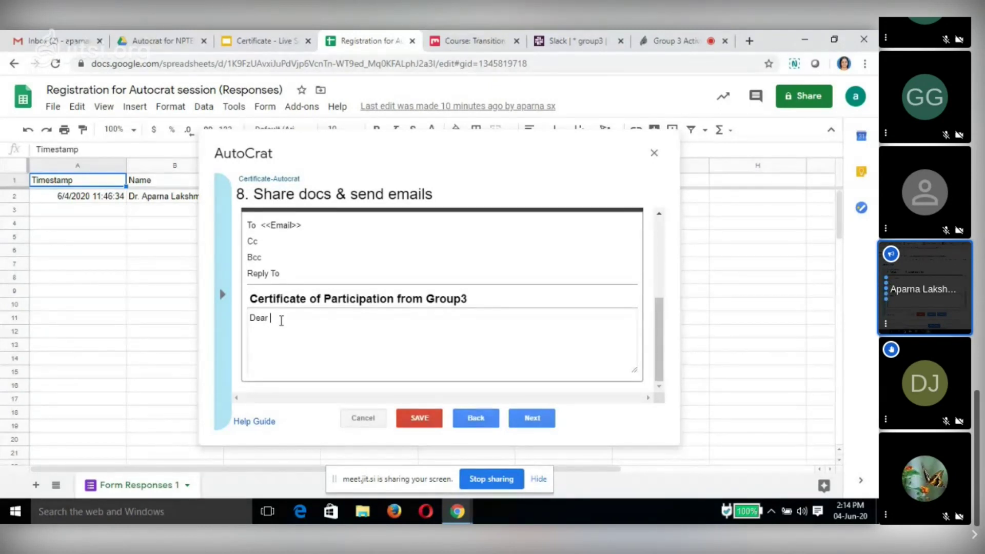
type(" <<Name>>,")
key("Return")
type("Thank you for joining us for the live session. Pl")
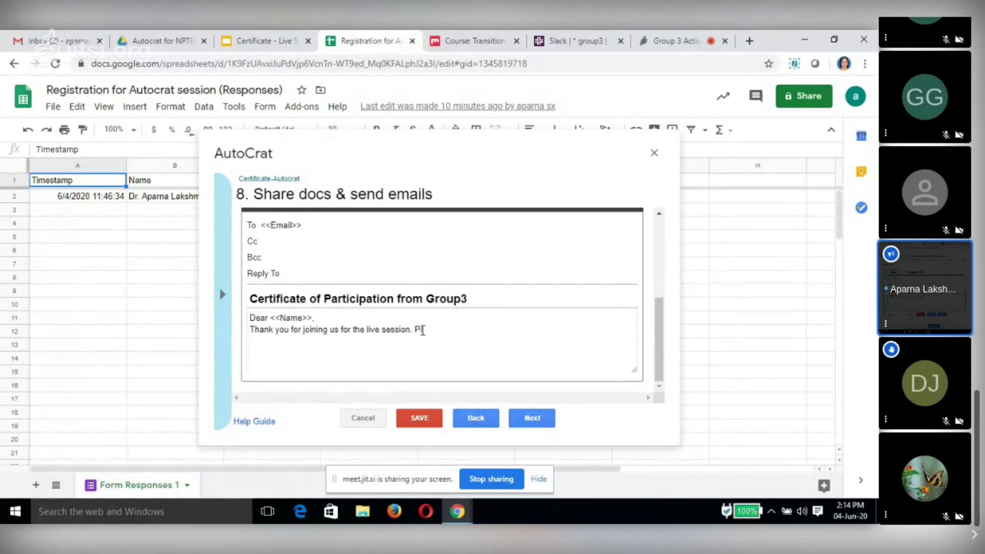
type("ease find attached your certi")
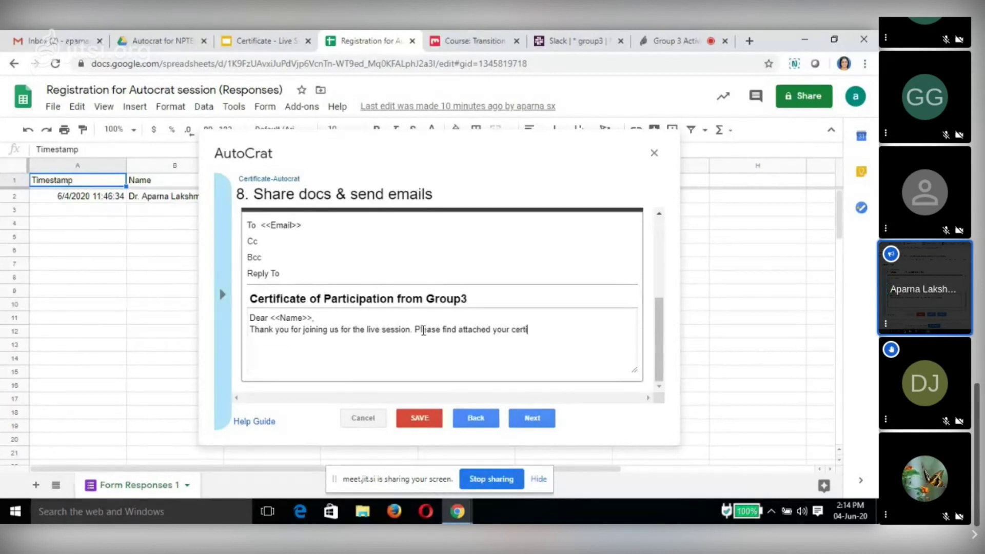
type("ficate.")
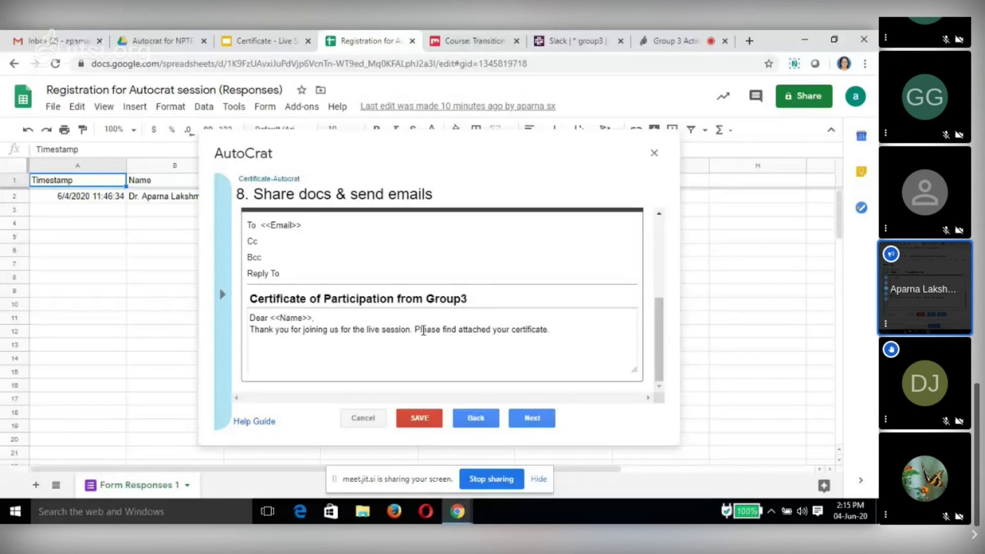
type("With regards,")
Step: Save the merge job with the form and time triggers left off, run Certificate-Autocrat, and return to the sheet
left_click(529, 419)
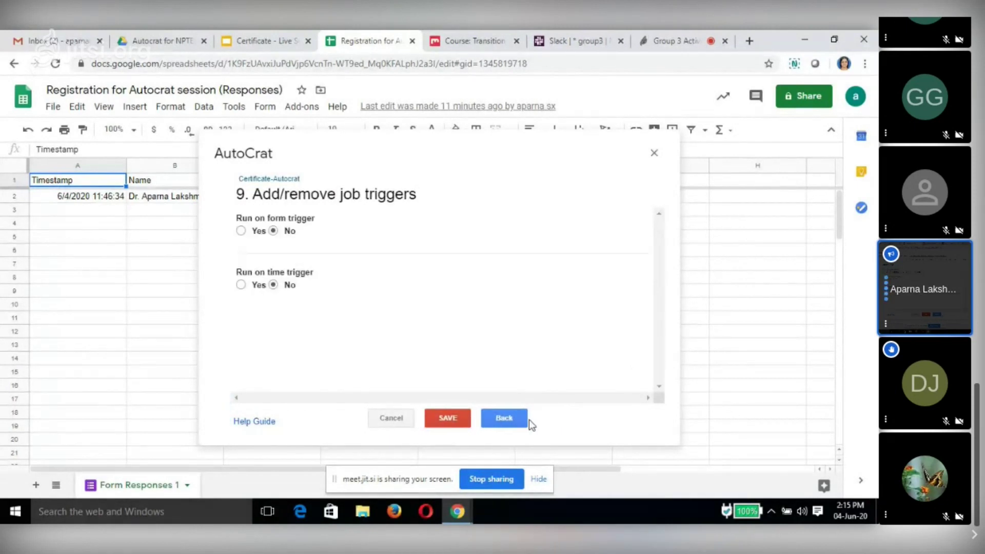
left_click(527, 419)
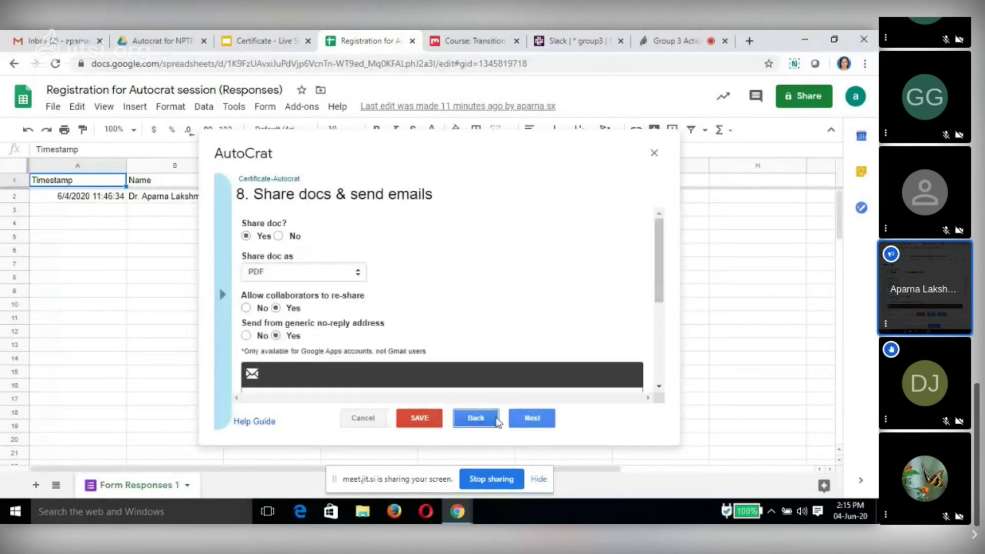
left_click(425, 424)
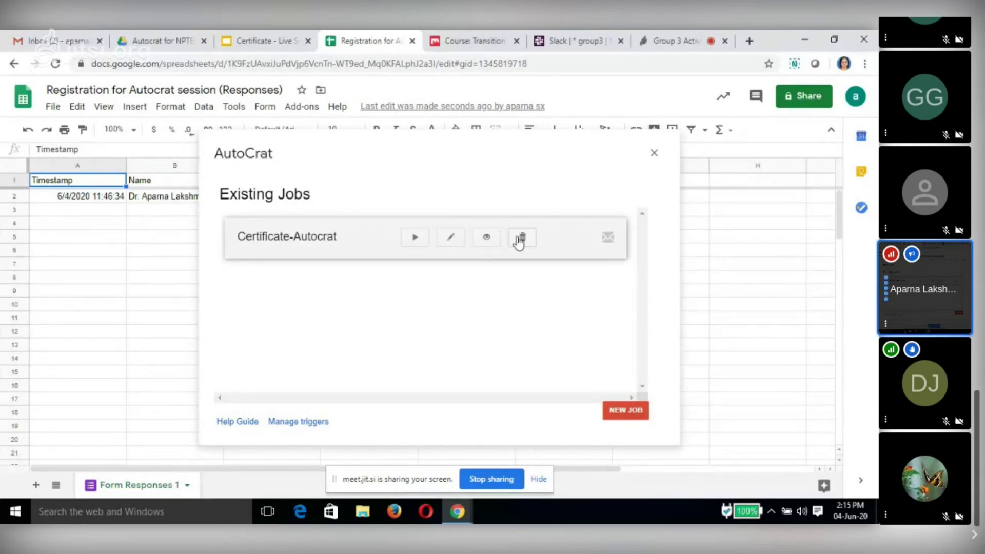
left_click(415, 239)
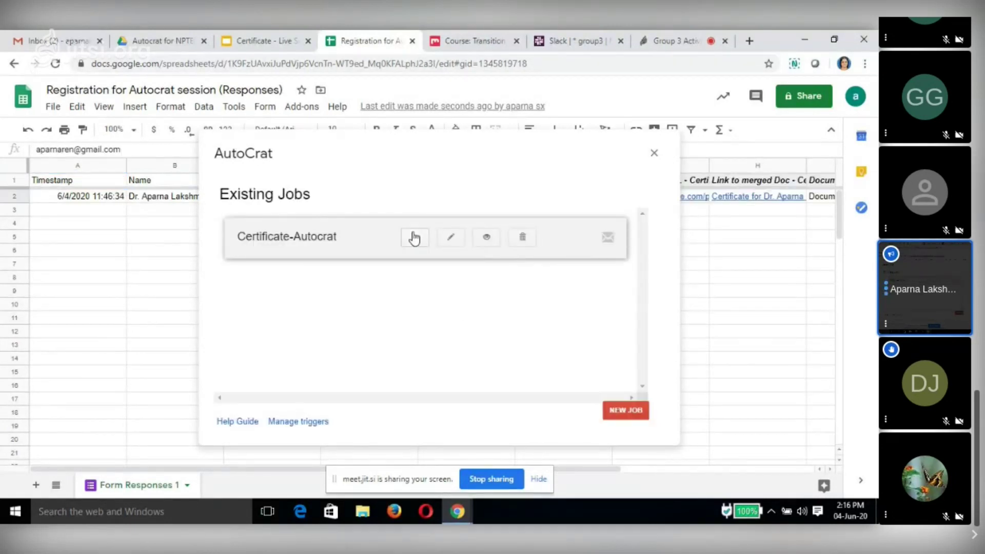
left_click(655, 154)
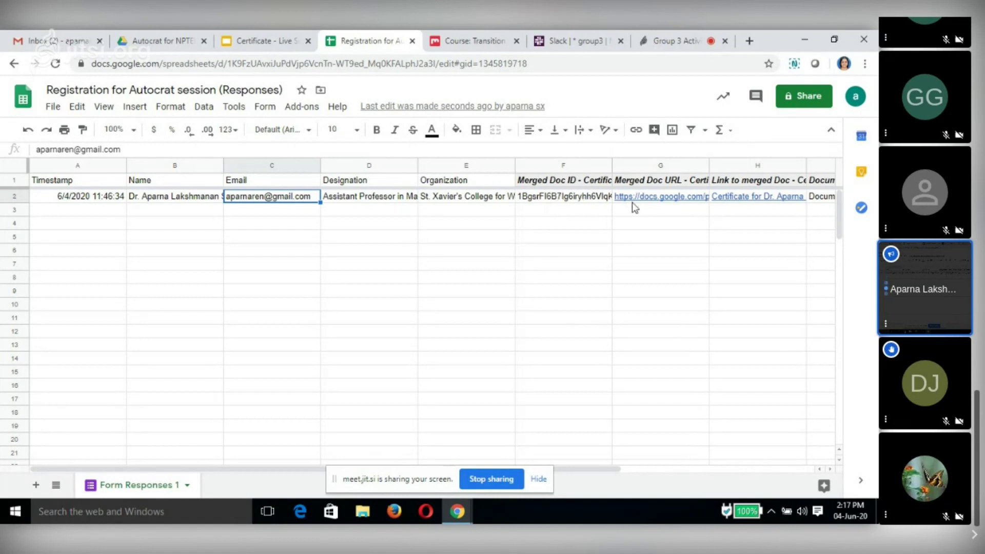
Step: Examine the merged document links and merge status for the response in row 2, and compare with the certificate template slide
mouse_move(635, 200)
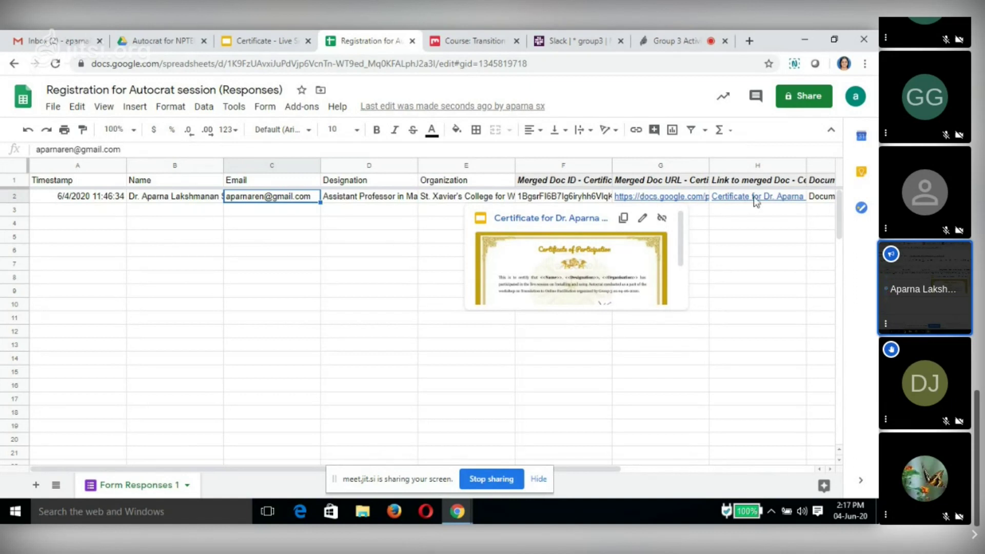
mouse_move(755, 201)
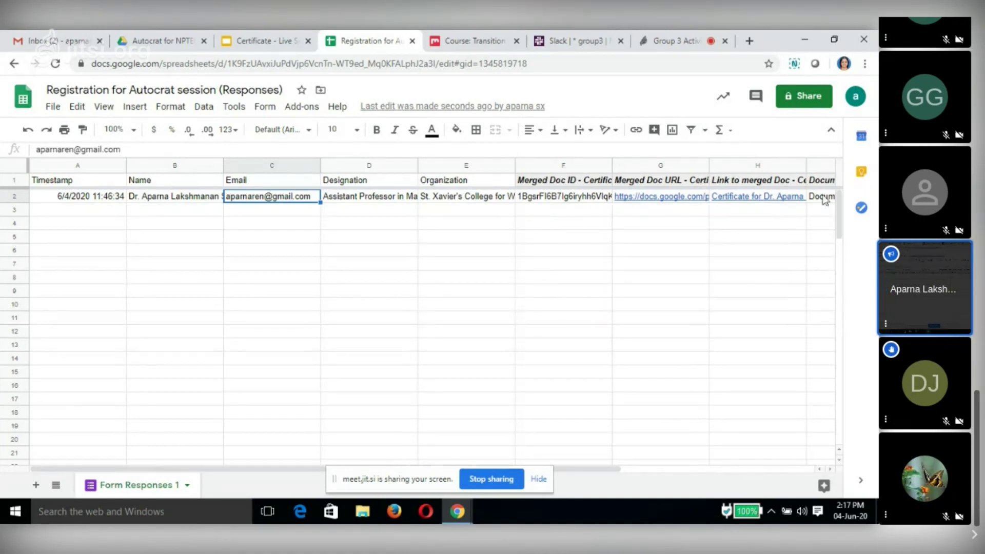
left_click(824, 200)
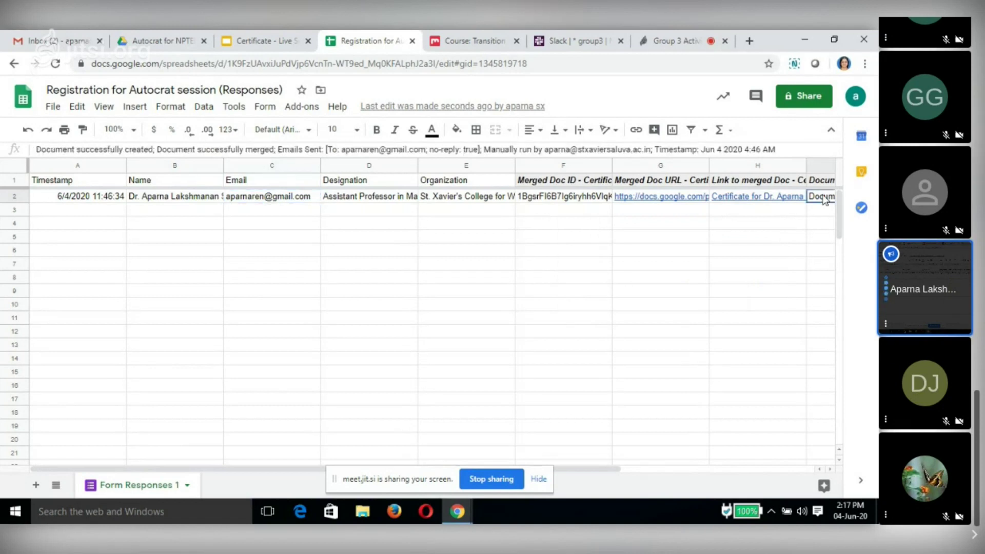
key("Right")
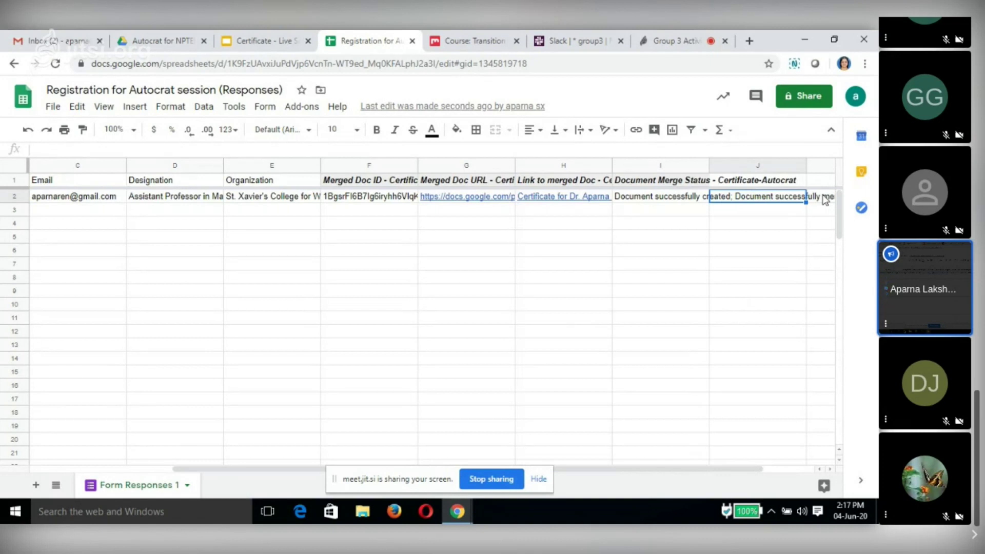
key("Left")
key("Left")
key("Left")
key("Left")
key("Left")
key("Left")
key("Left")
key("Left")
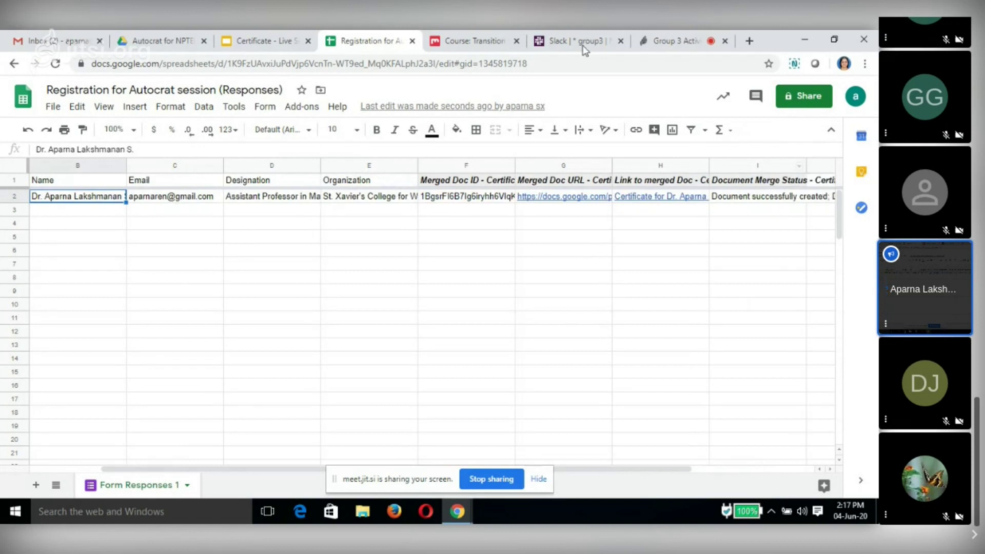
key("ctrl+shift+Tab")
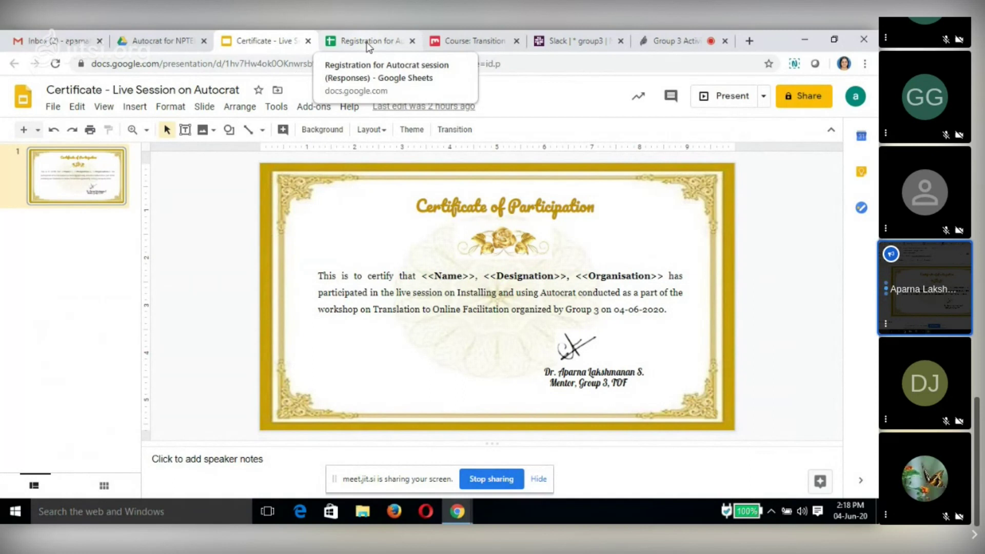
left_click(368, 45)
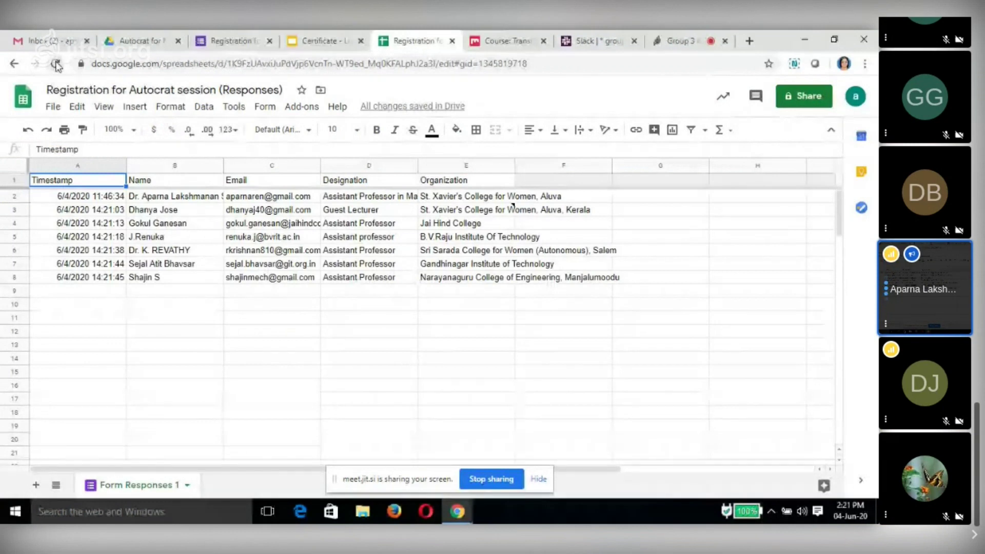
Step: Reload the responses sheet, reopen Autocrat, and run the Certificate-Autocrat job on the new form responses
left_click(56, 64)
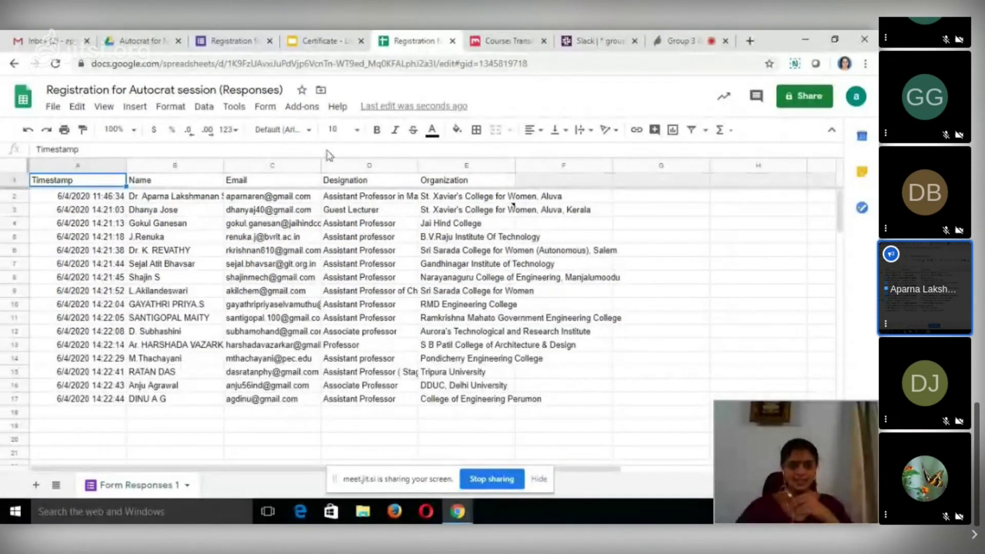
left_click(311, 107)
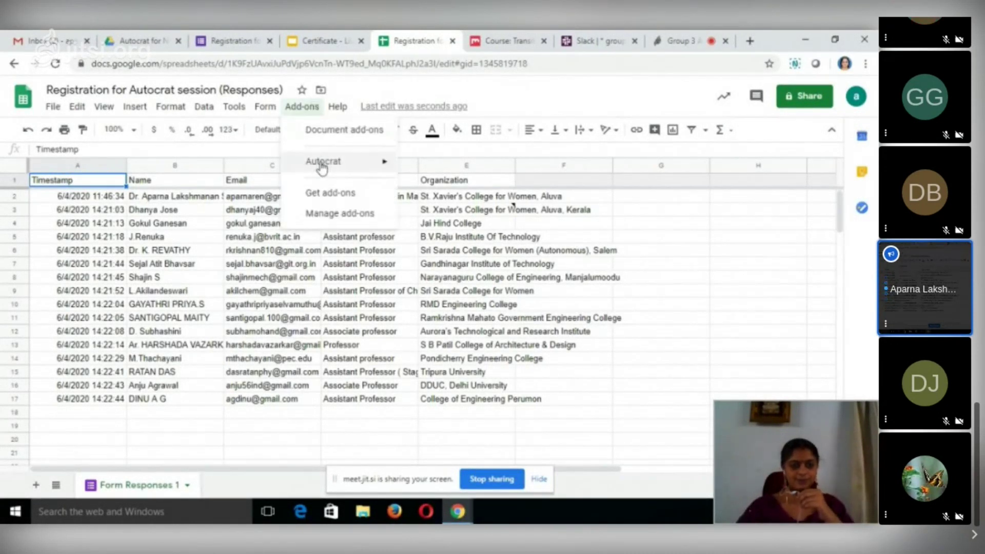
mouse_move(322, 167)
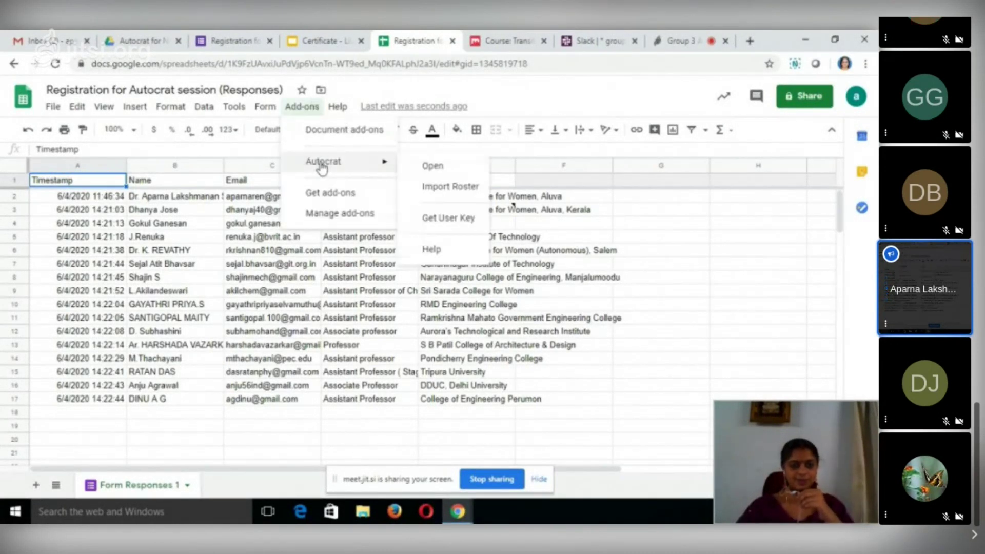
left_click(431, 166)
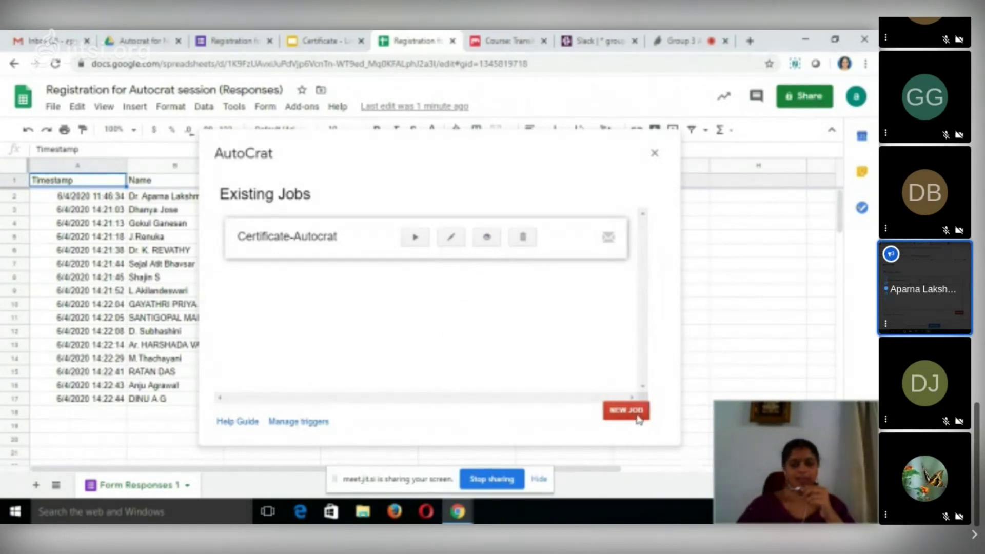
left_click(416, 239)
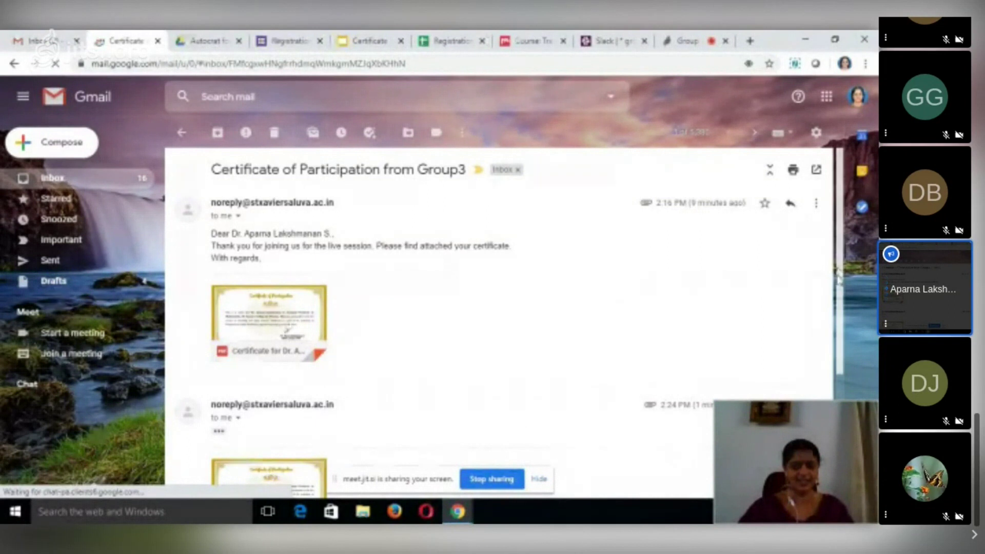
Step: In the Gmail message "Certificate of Participation from Group3", open the attached PDF certificate to check its merged details
scroll(838, 280, "down", 1)
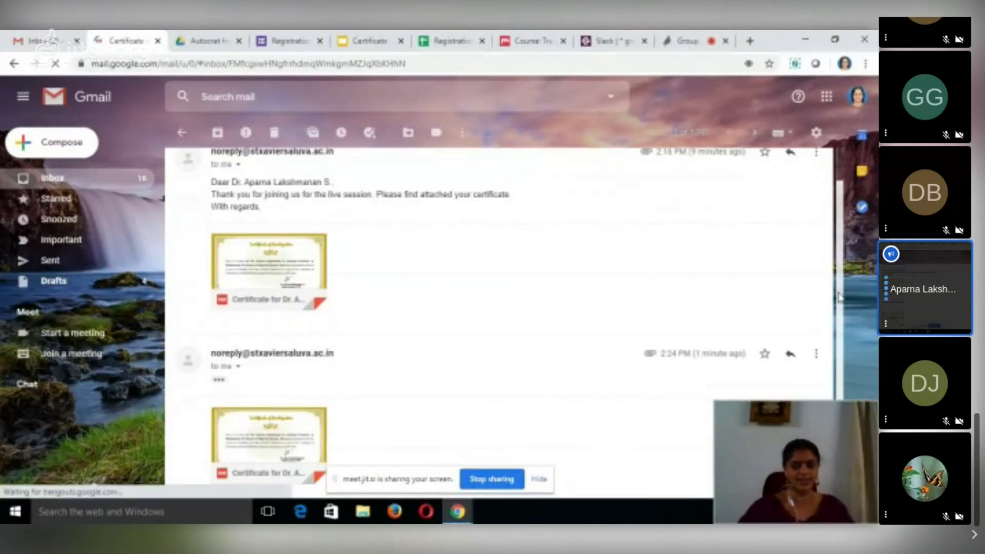
left_click(266, 300)
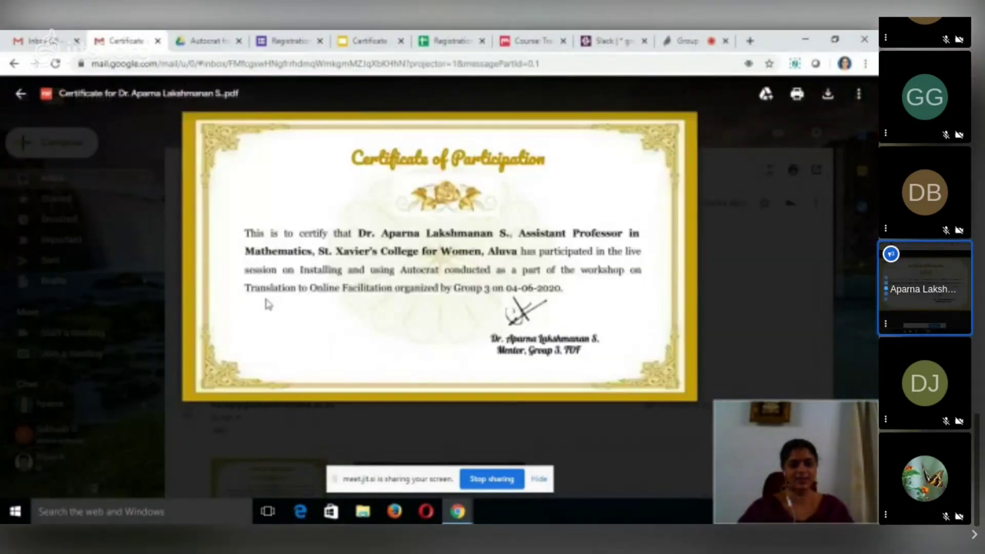